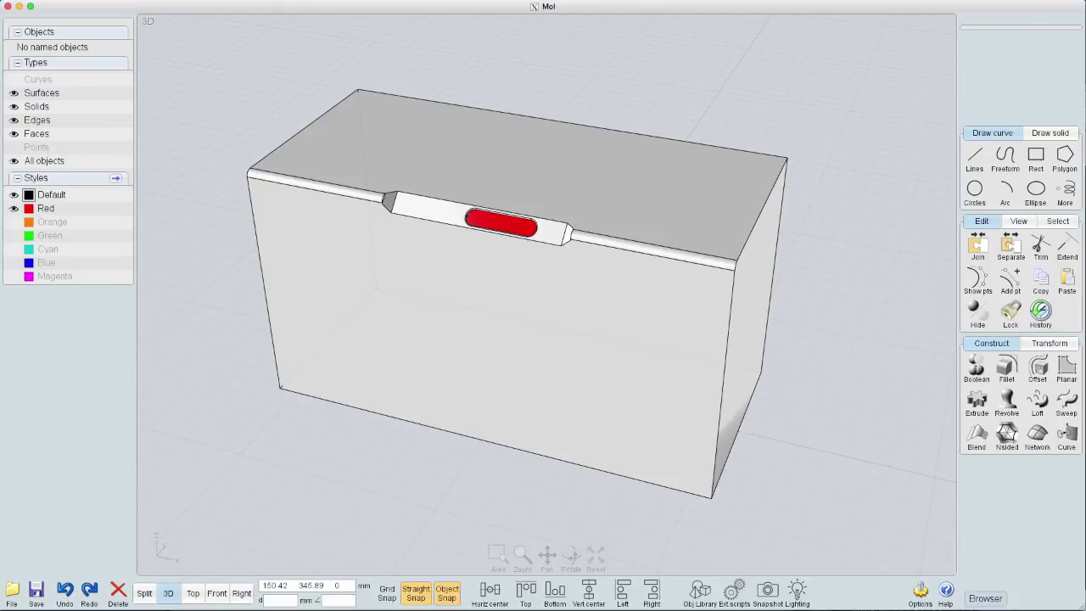
Examine the finished box's chamfered front edge detail and its red slot surface from several angles and distances.
mouse_move(841, 271)
right_down()
mouse_move(756, 260)
mouse_move(837, 283)
mouse_move(834, 293)
mouse_move(793, 265)
mouse_move(818, 259)
mouse_move(820, 274)
right_up()
click(499, 245)
scroll(499, 241, up, 3)
scroll(499, 238, down, 1)
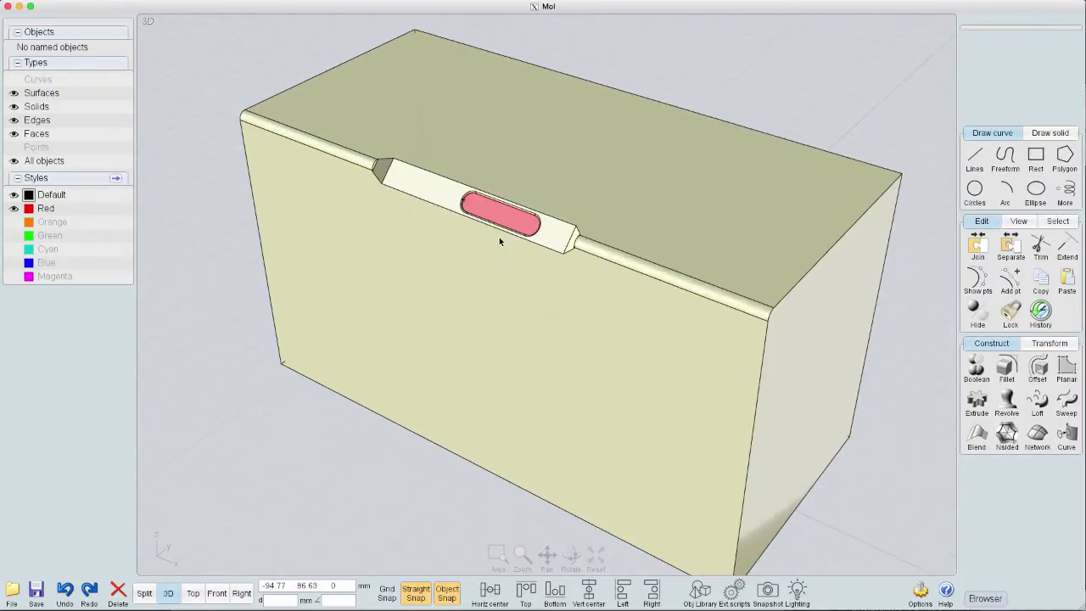
right_drag(453, 198, 535, 241)
click(511, 206)
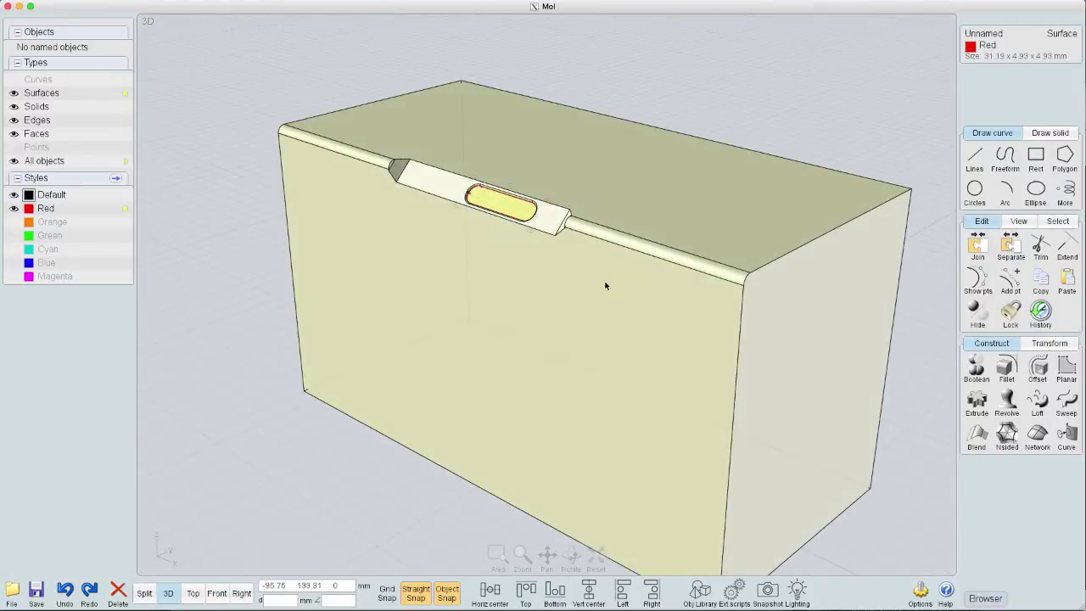
scroll(612, 286, down, 1)
scroll(611, 287, up, 2)
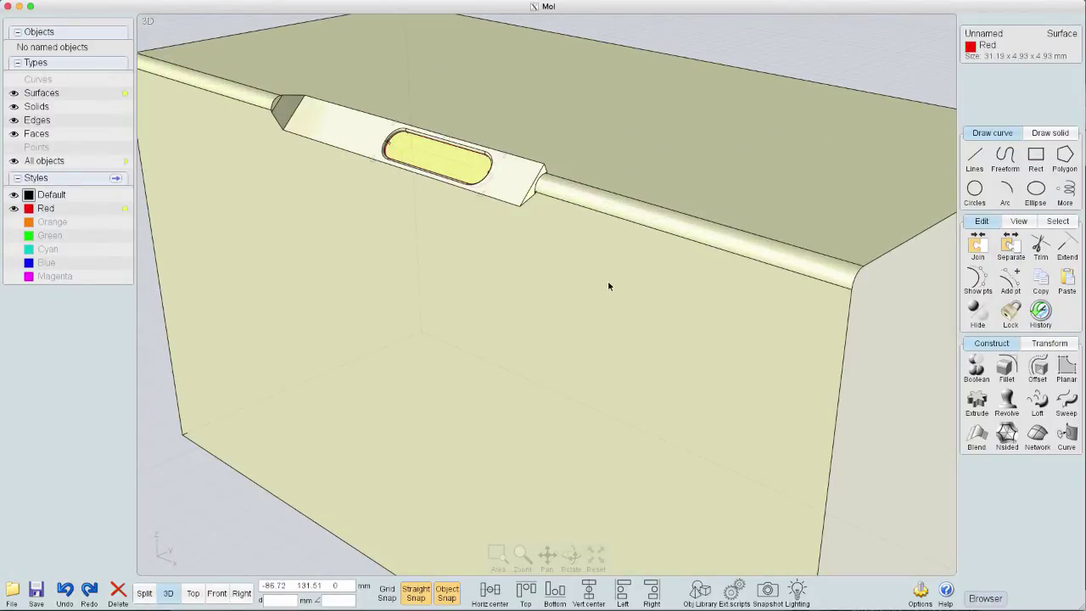
scroll(607, 282, up, 2)
key(Escape)
right_drag(556, 285, 579, 227)
right_drag(701, 243, 594, 243)
Start a new empty file, discarding the changes to the current model.
click(12, 589)
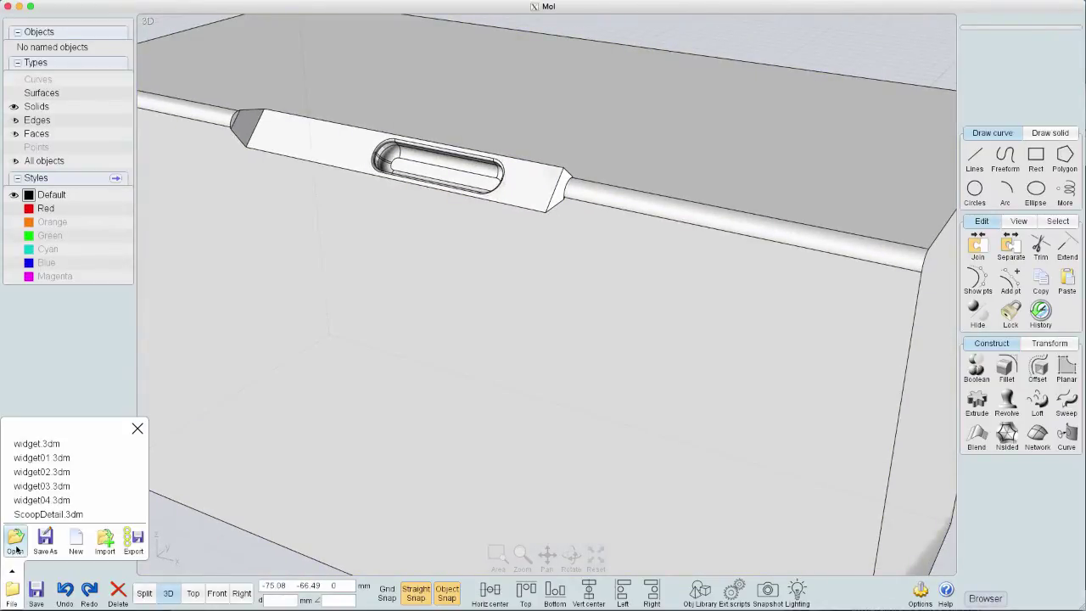
click(76, 543)
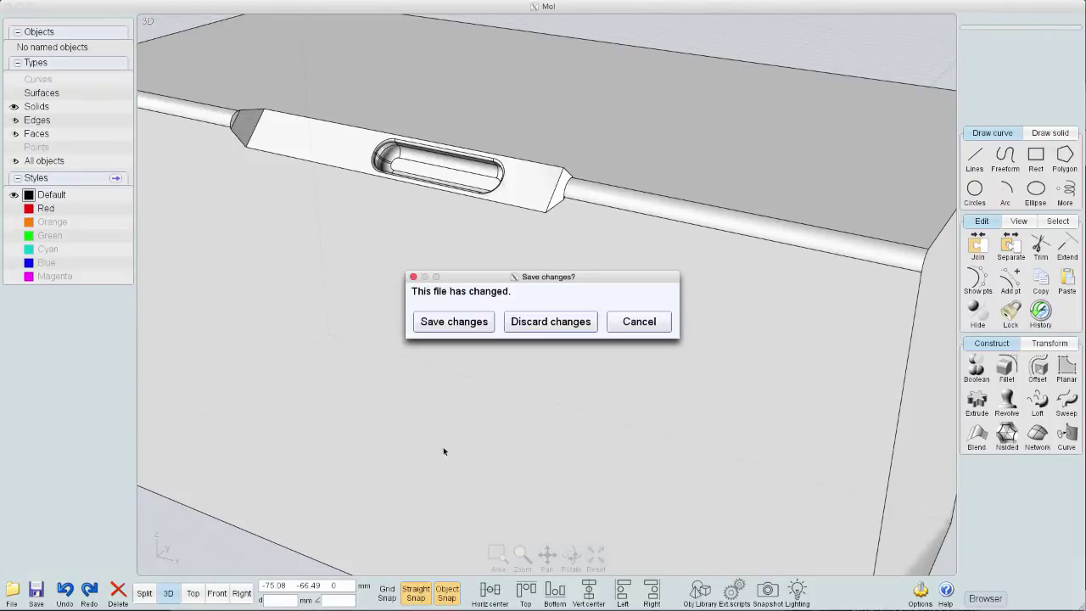
click(554, 326)
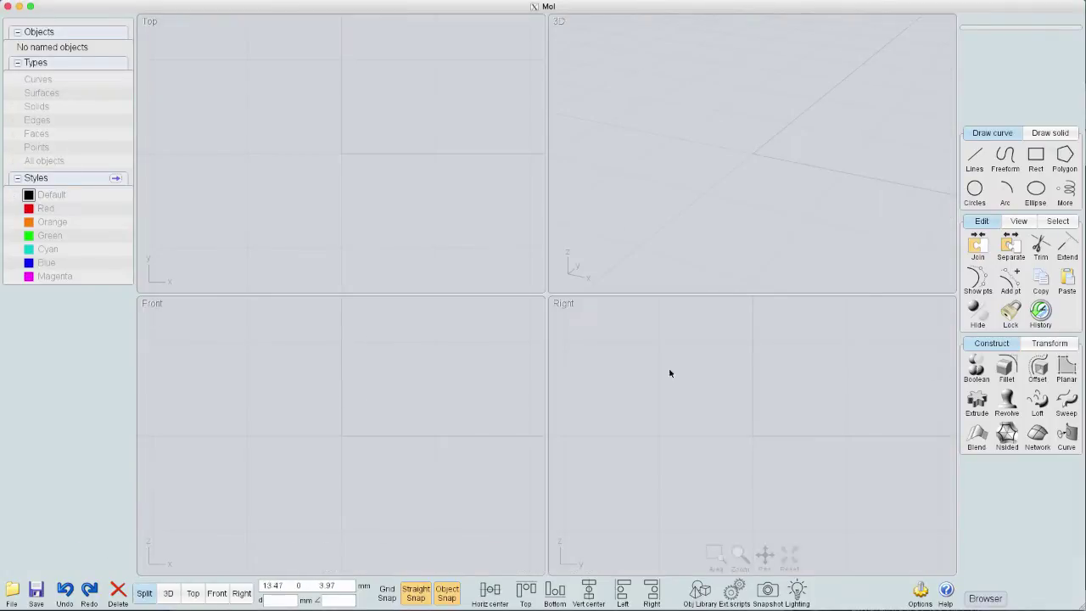
Draw a solid box centred on the origin with grid snap enabled, 200 mm wide, 80 mm deep and extruded 110 mm.
click(1052, 134)
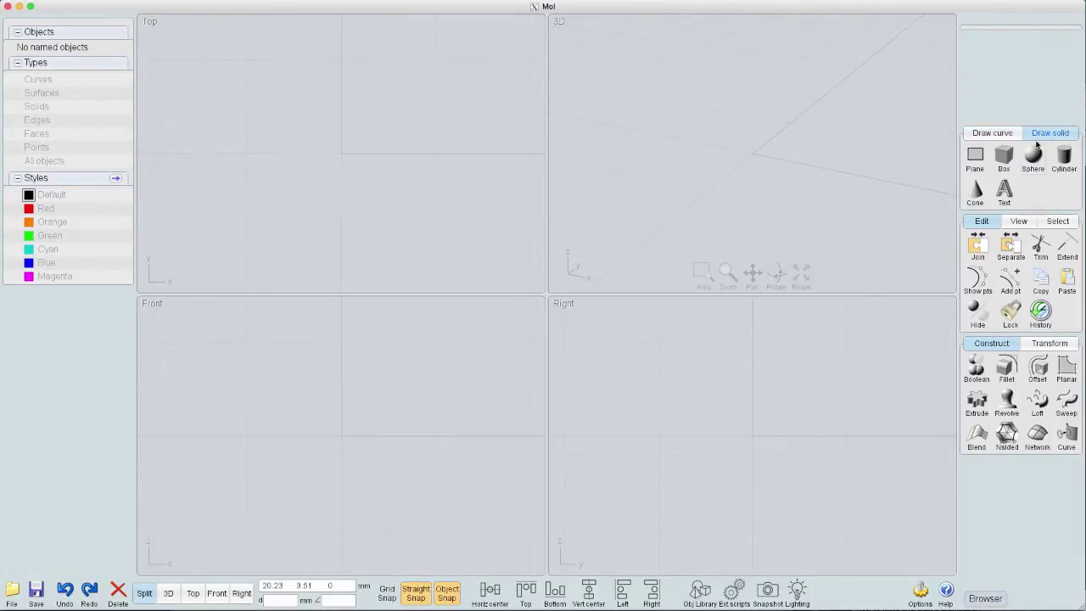
click(1004, 157)
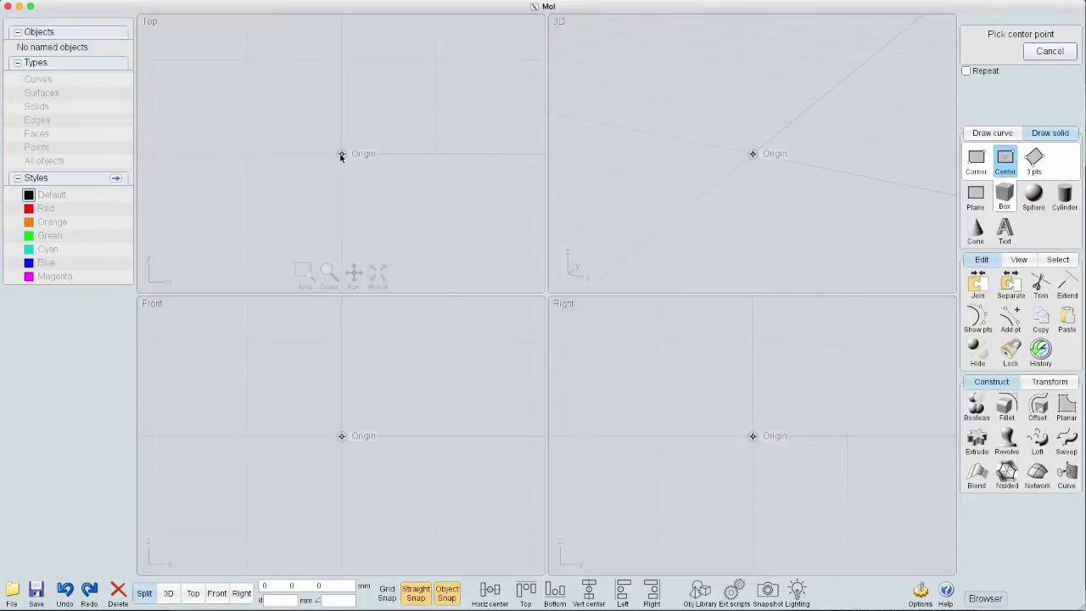
click(387, 592)
click(340, 153)
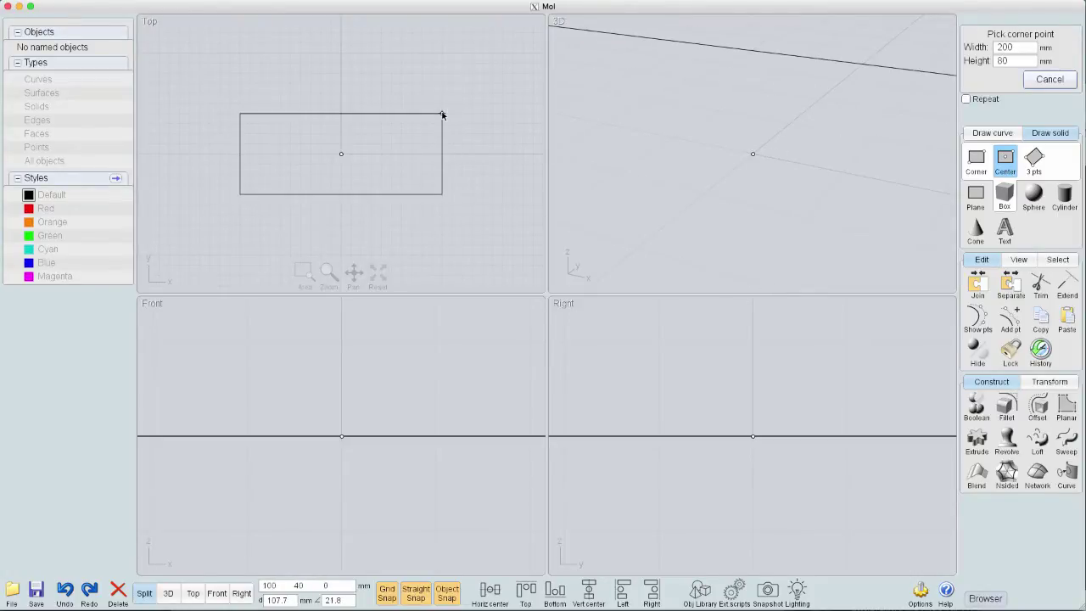
click(442, 115)
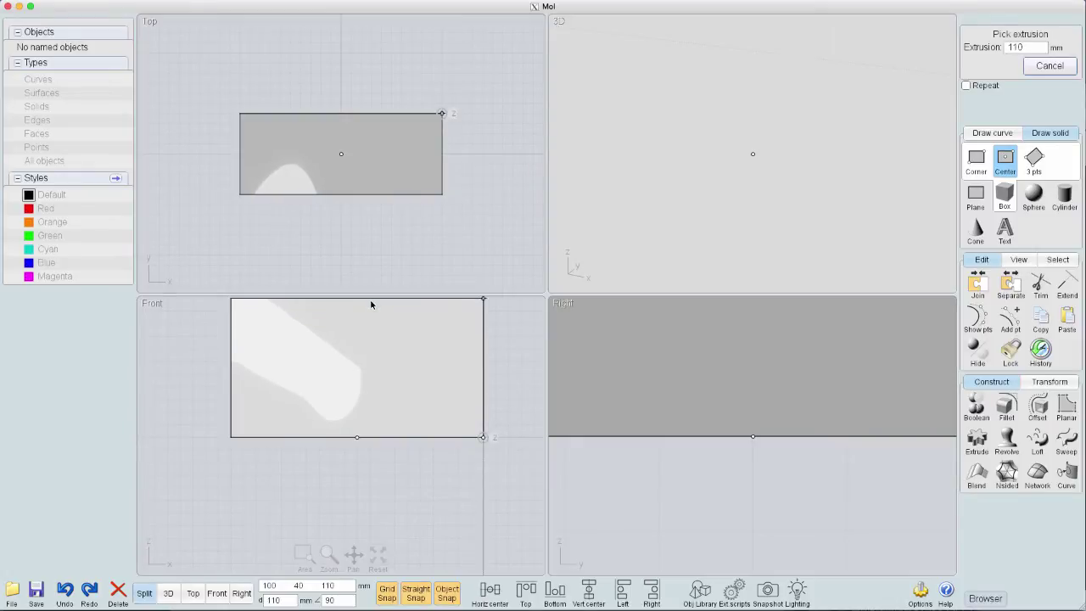
click(371, 301)
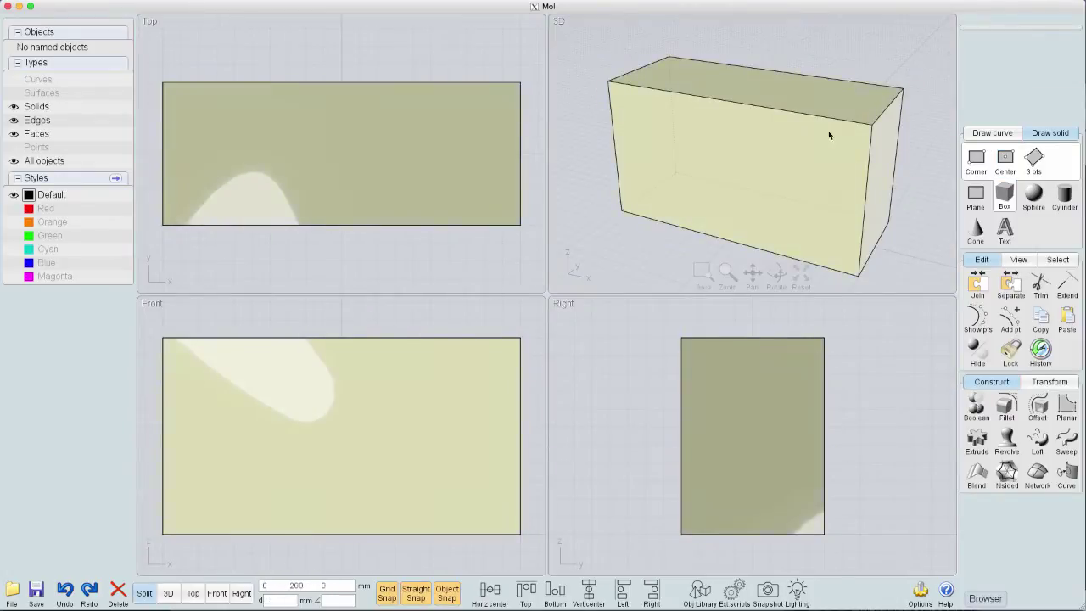
Draw an upright centred rectangle of about 88.33 by 27.5 mm on the midpoint of the box's front top edge.
right_drag(828, 132, 843, 132)
key(Tab)
click(566, 208)
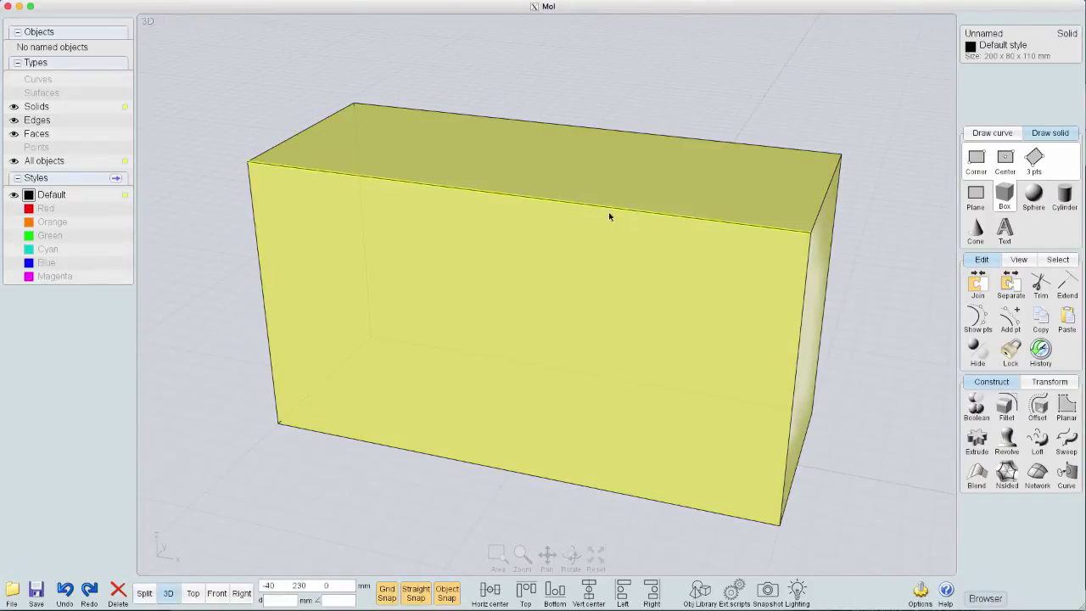
right_drag(691, 283, 667, 276)
click(837, 122)
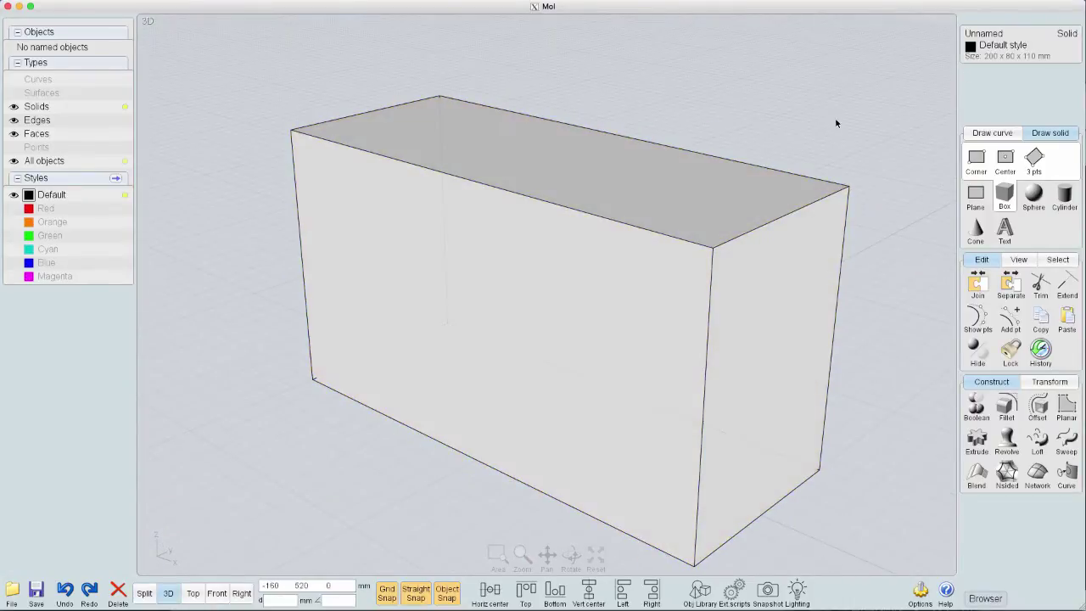
click(991, 133)
click(1036, 153)
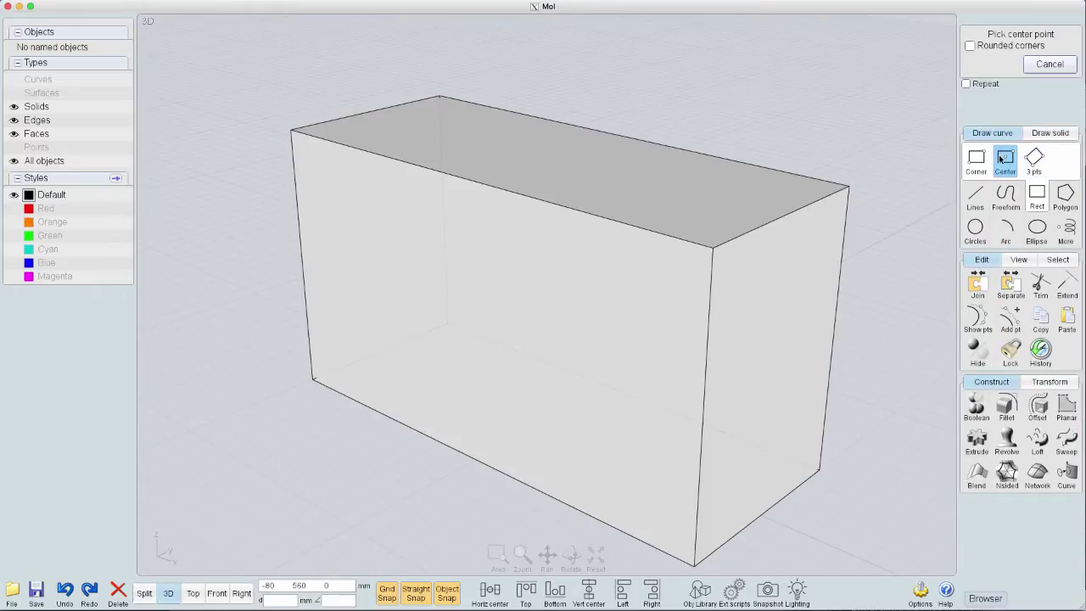
click(467, 181)
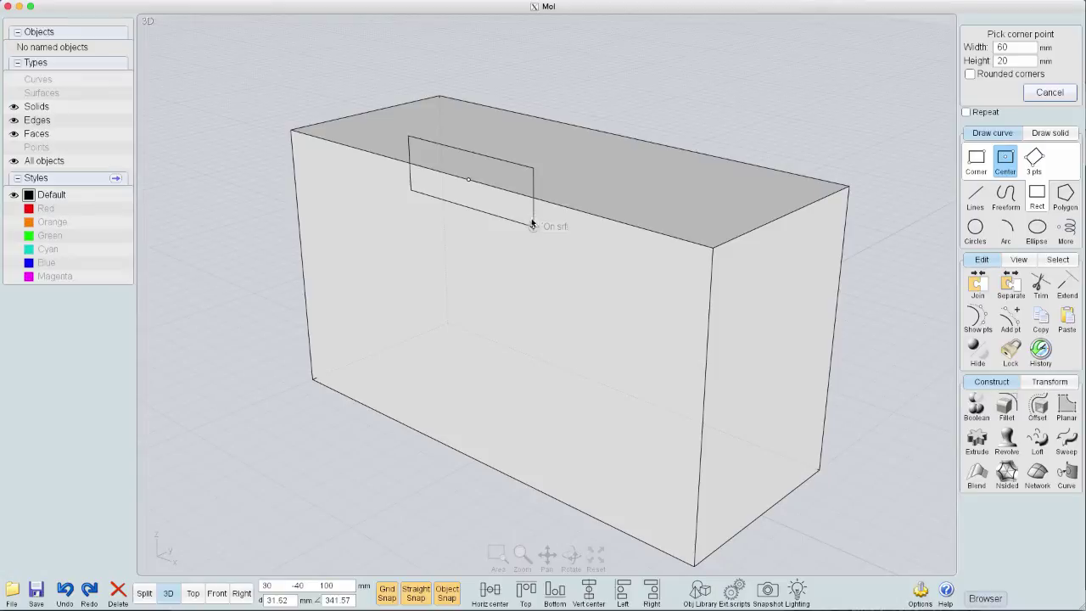
click(566, 247)
Split the box with the rectangle using Boolean Merge and delete the leftover rectangle curve, keeping both solid pieces.
click(630, 201)
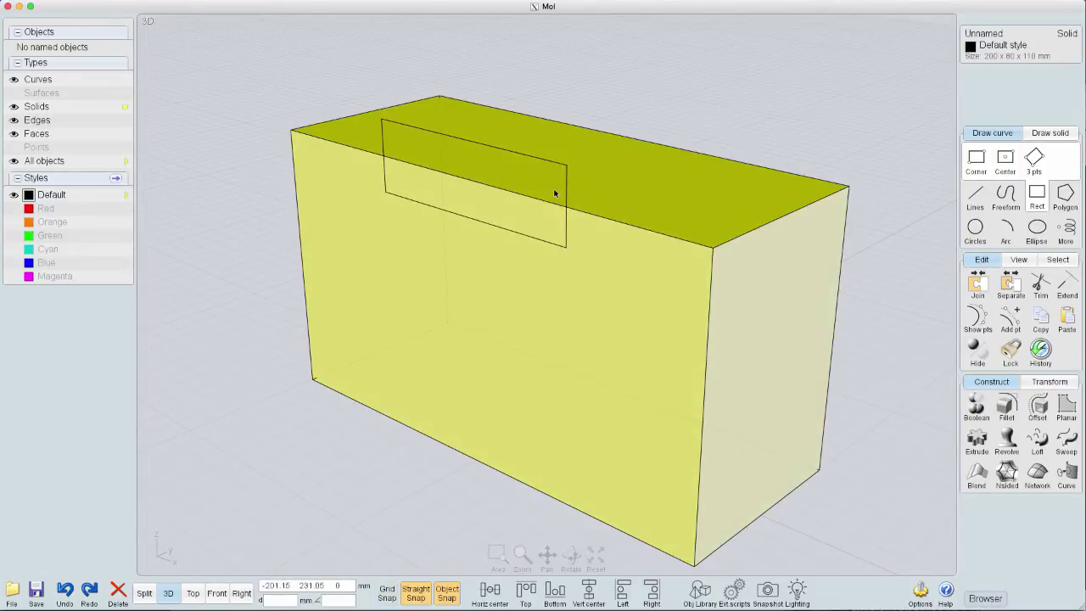
click(565, 190)
click(978, 409)
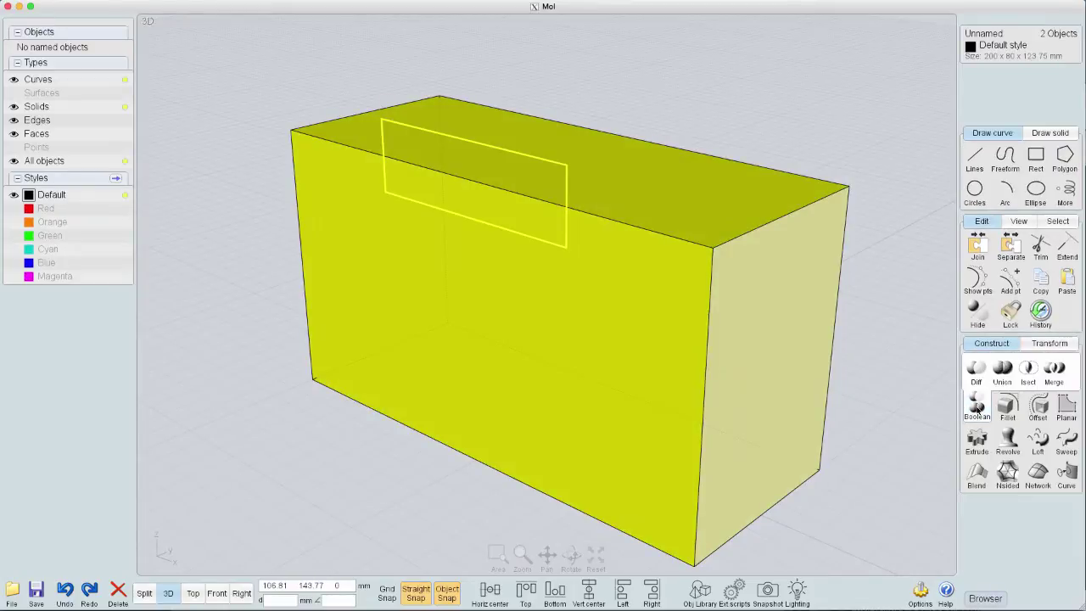
click(1053, 367)
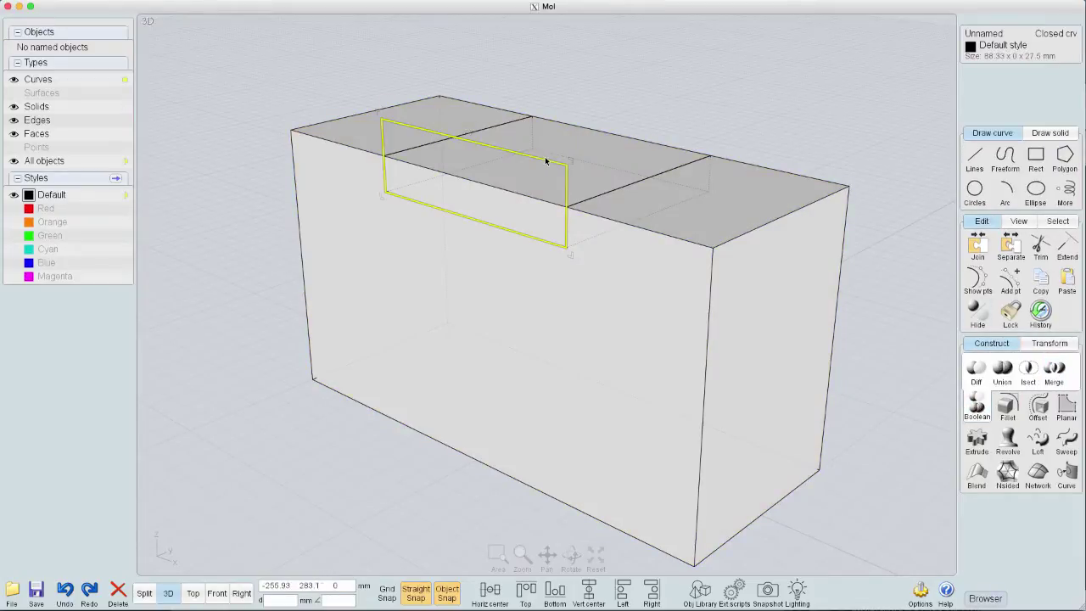
click(610, 156)
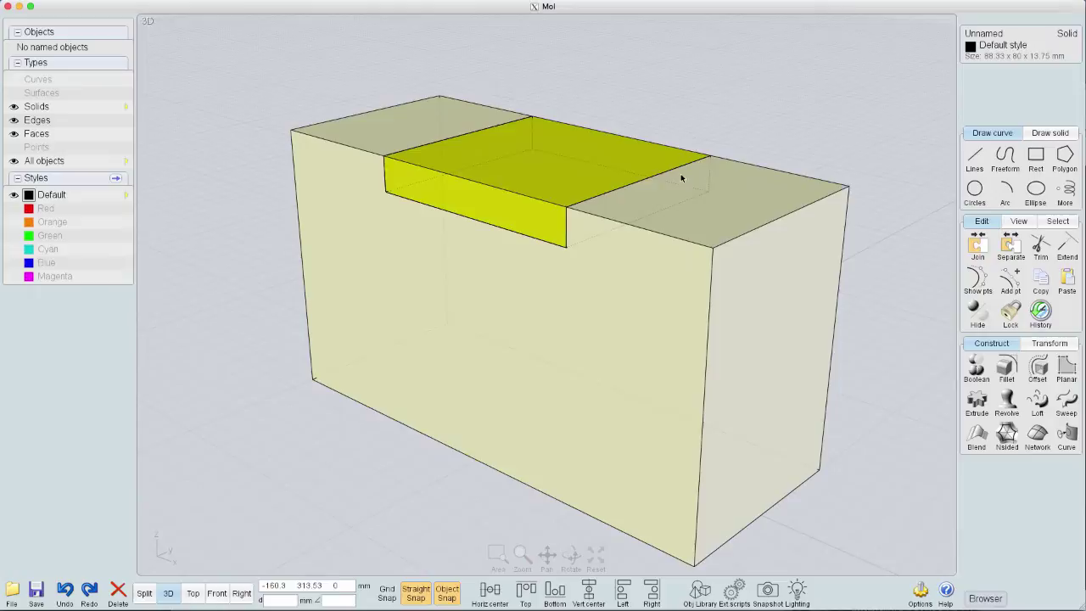
click(710, 195)
key(Escape)
click(794, 177)
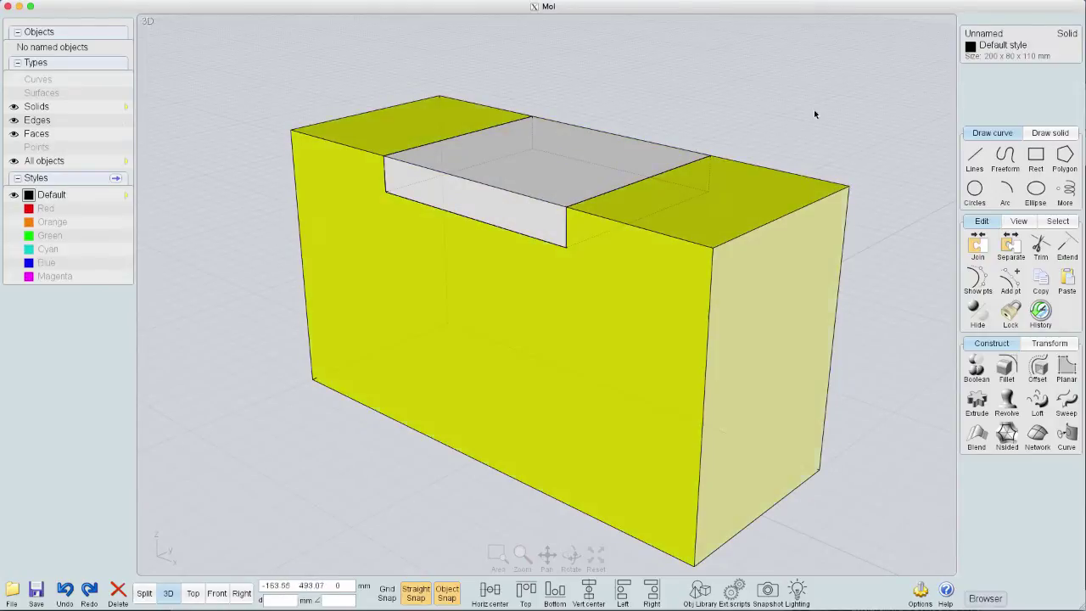
click(813, 109)
Chamfer the front top edge of the middle piece with a distance of 9 mm.
click(533, 206)
click(534, 199)
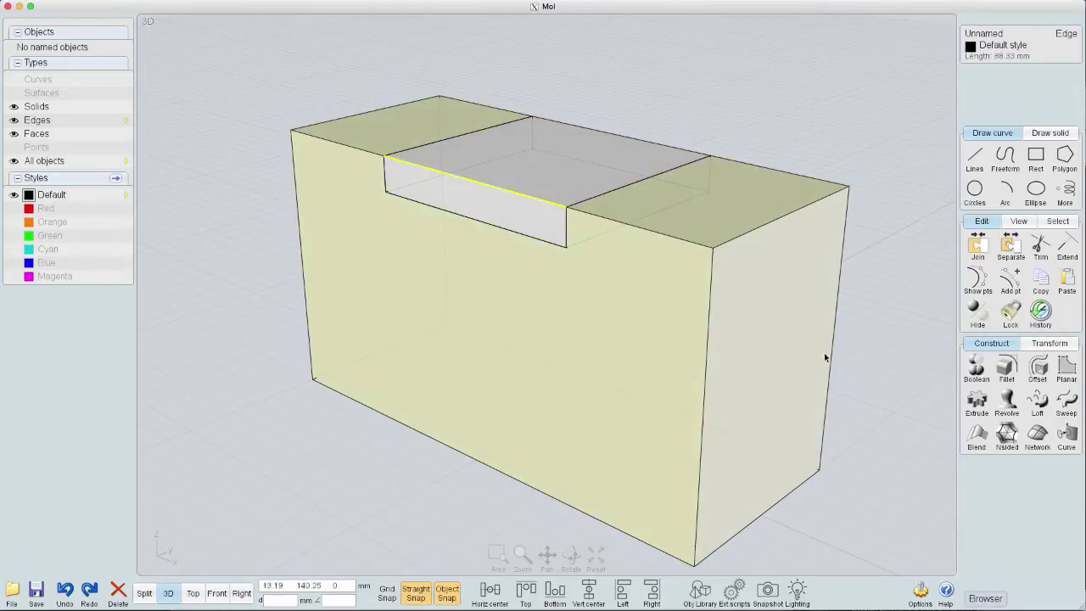
click(1006, 367)
click(1007, 371)
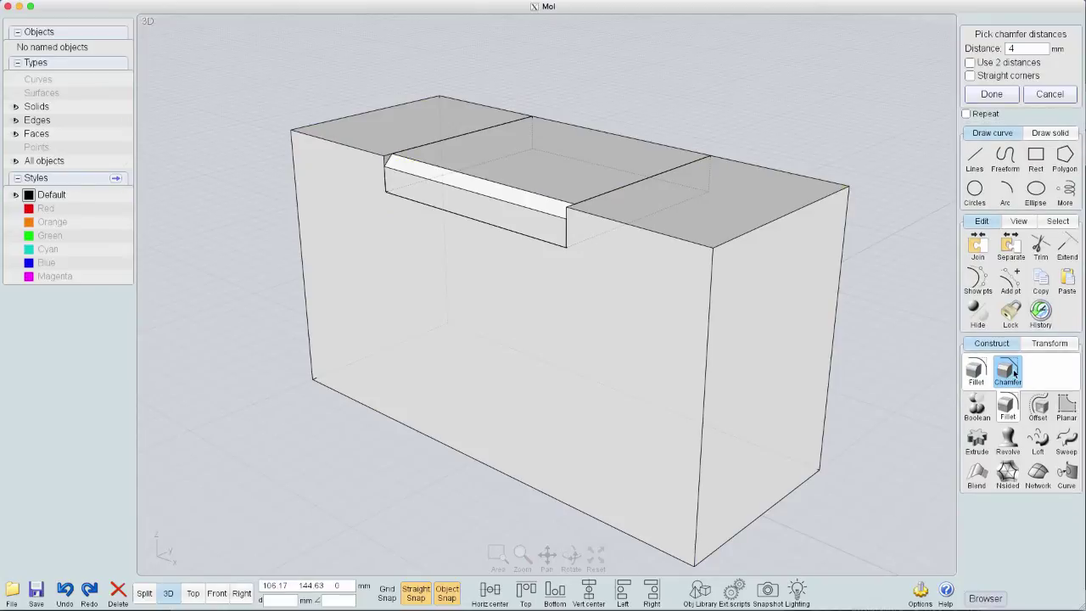
click(1024, 50)
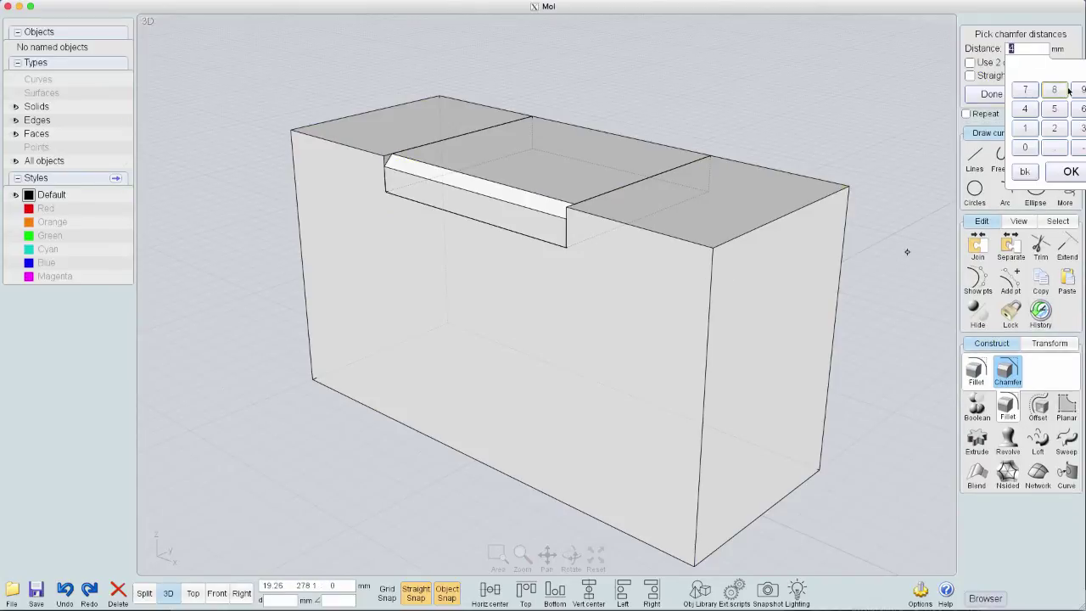
click(1071, 172)
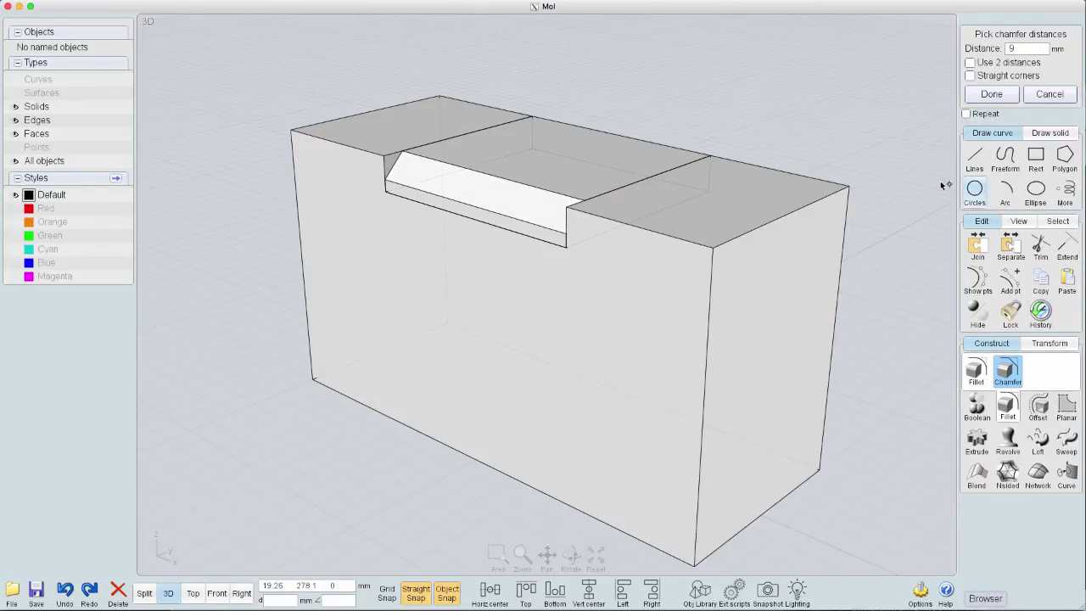
click(989, 94)
Combine the two solids into one body with Boolean Union.
key(ctrl+a)
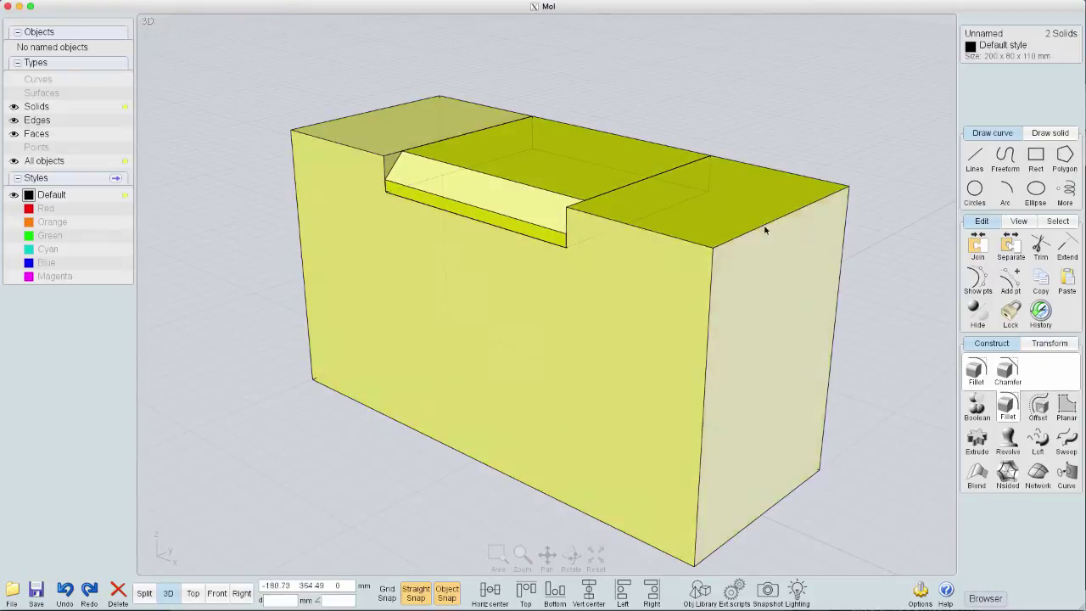
click(976, 407)
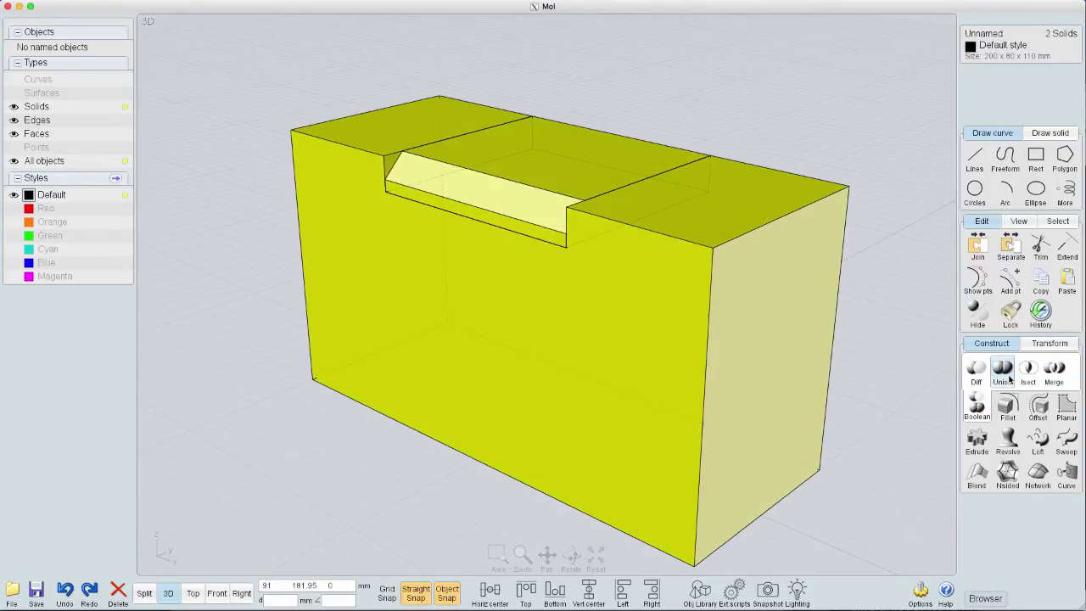
click(1010, 379)
Fillet the two front top edges on either side of the chamfered recess.
right_drag(519, 198, 680, 190)
click(729, 173)
click(729, 173)
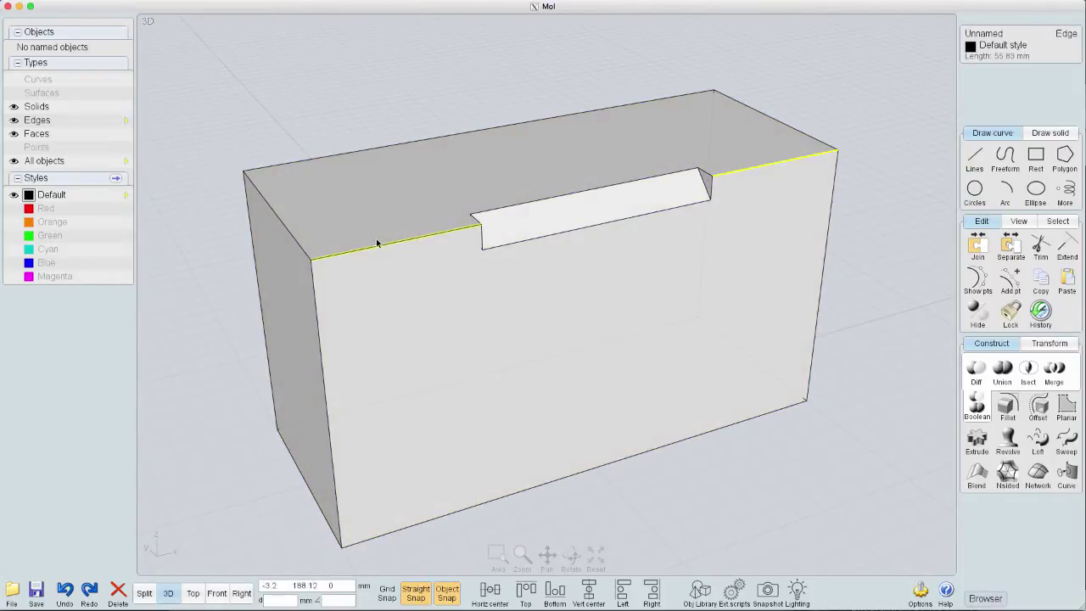
click(373, 248)
right_drag(374, 250, 645, 293)
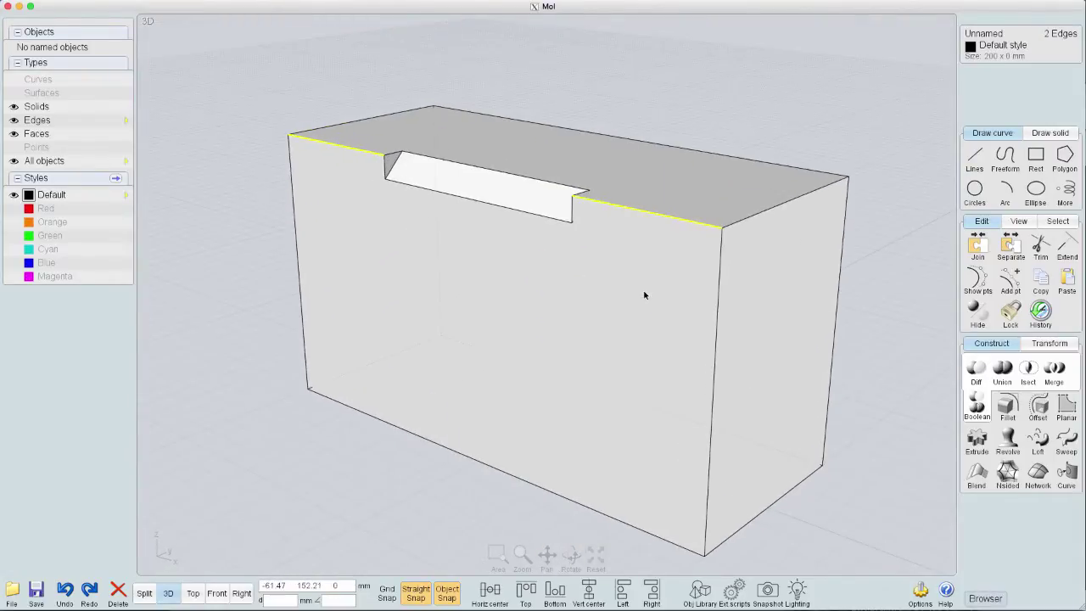
key(f)
click(989, 115)
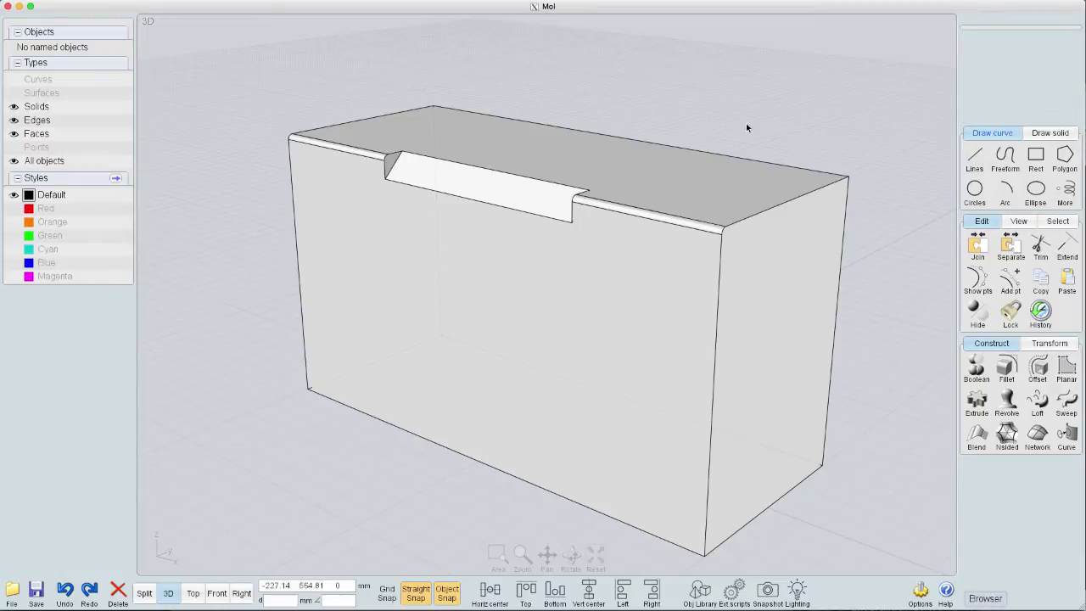
Chamfer the two slanted side edges of the recess face with a distance of 4 mm.
click(398, 172)
click(398, 171)
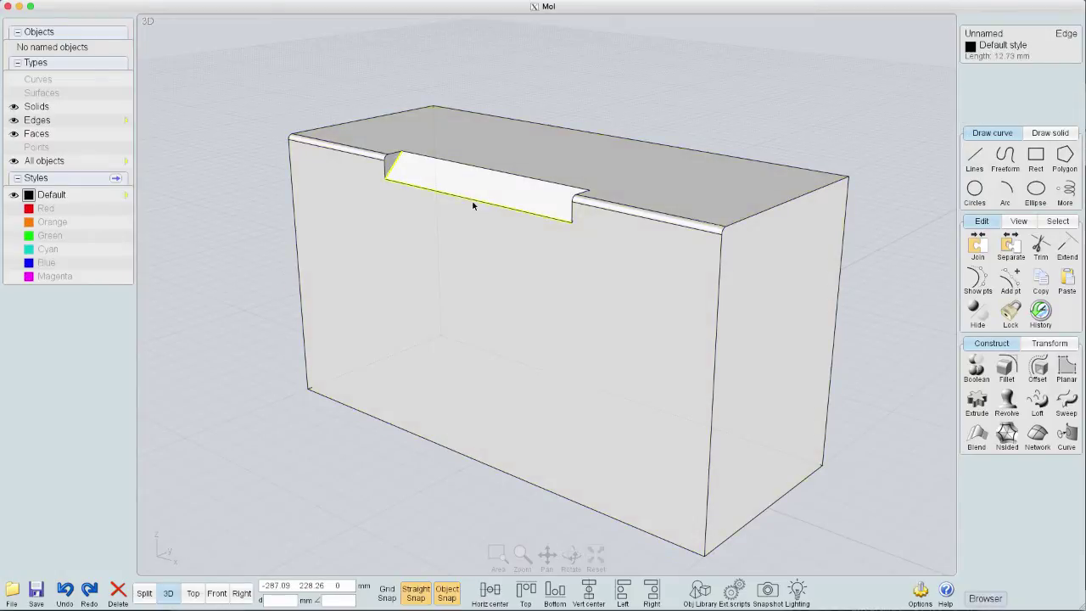
right_drag(472, 203, 637, 260)
click(690, 155)
right_drag(690, 155, 739, 247)
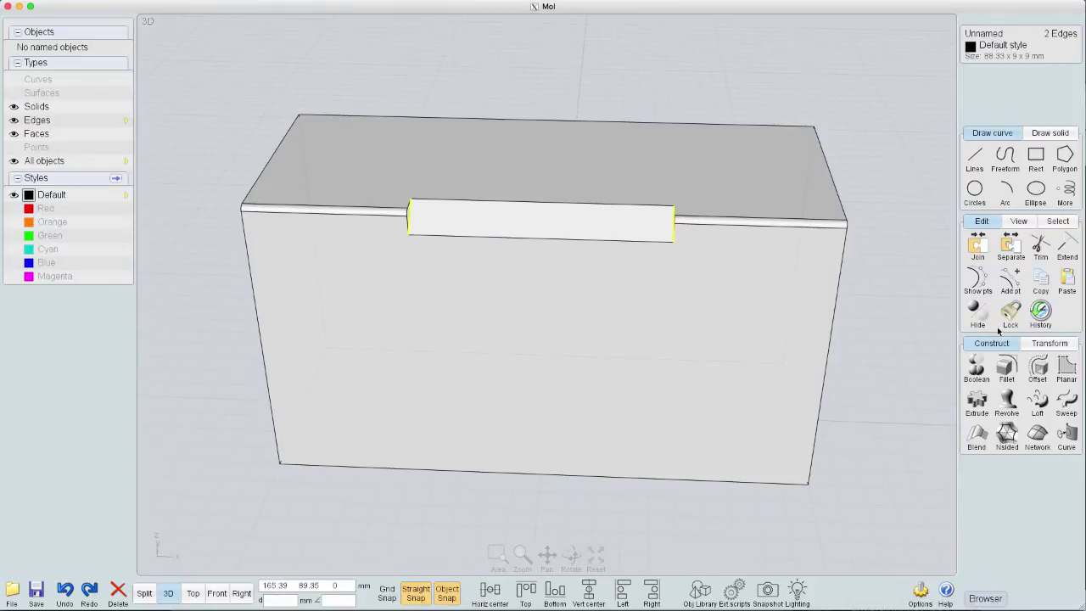
click(1002, 371)
click(1007, 371)
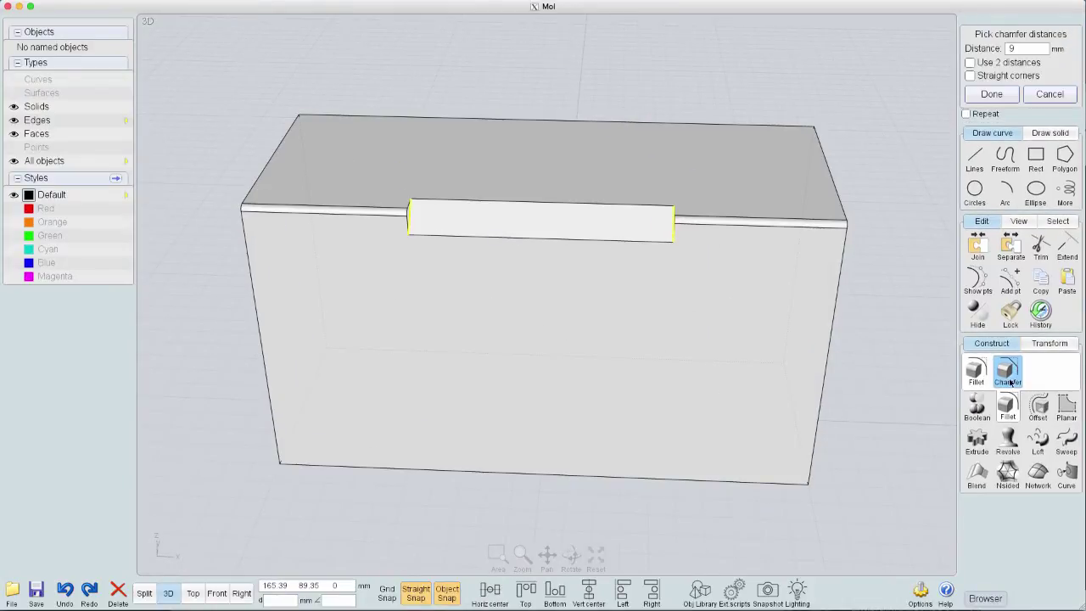
click(1027, 51)
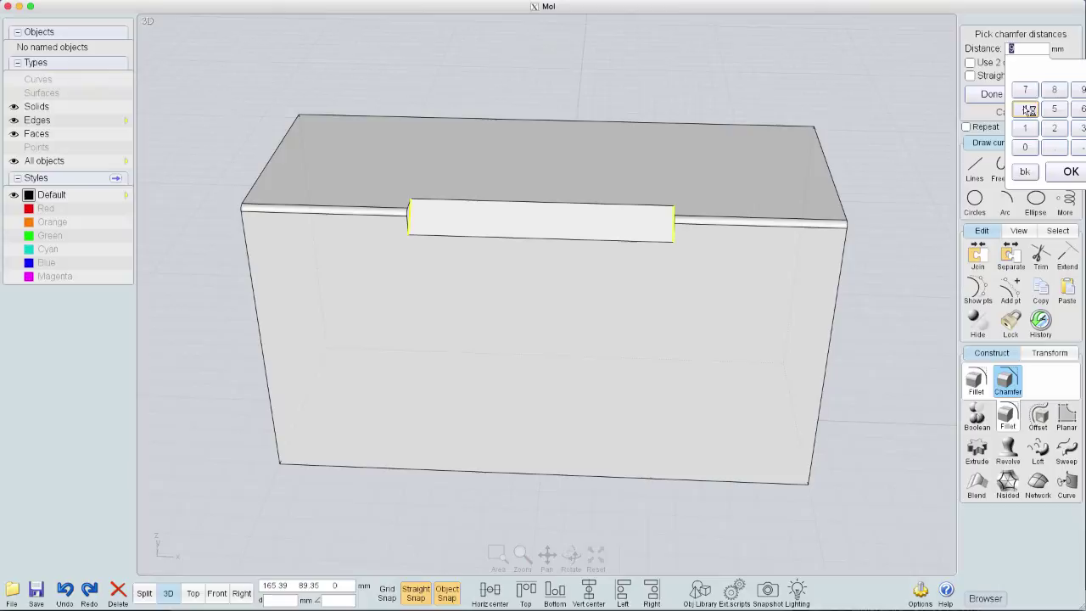
click(1027, 110)
click(1071, 172)
right_drag(594, 259, 520, 252)
click(992, 94)
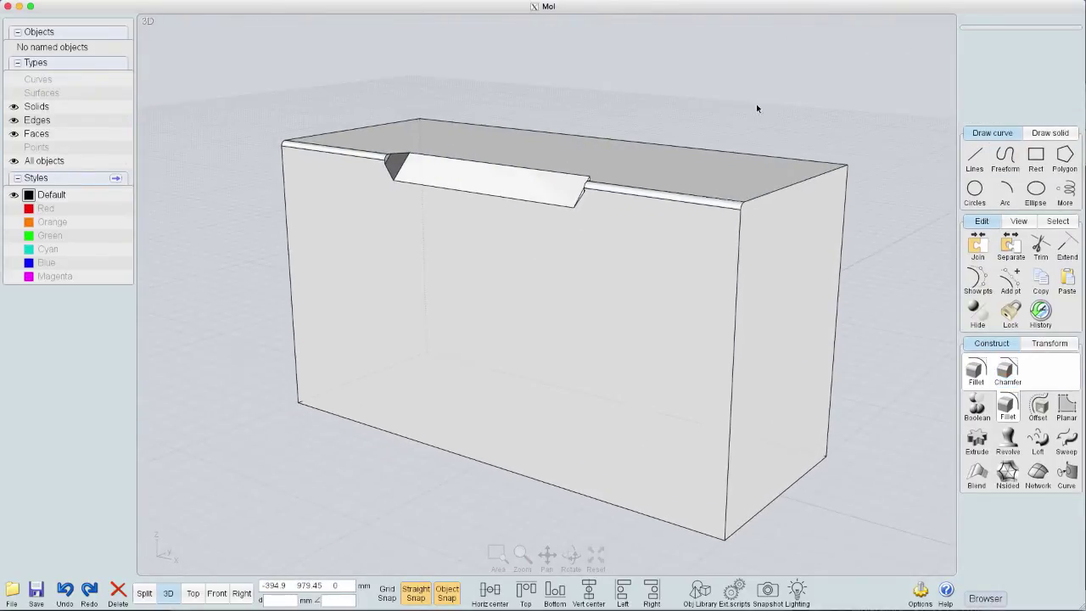
right_drag(756, 104, 740, 129)
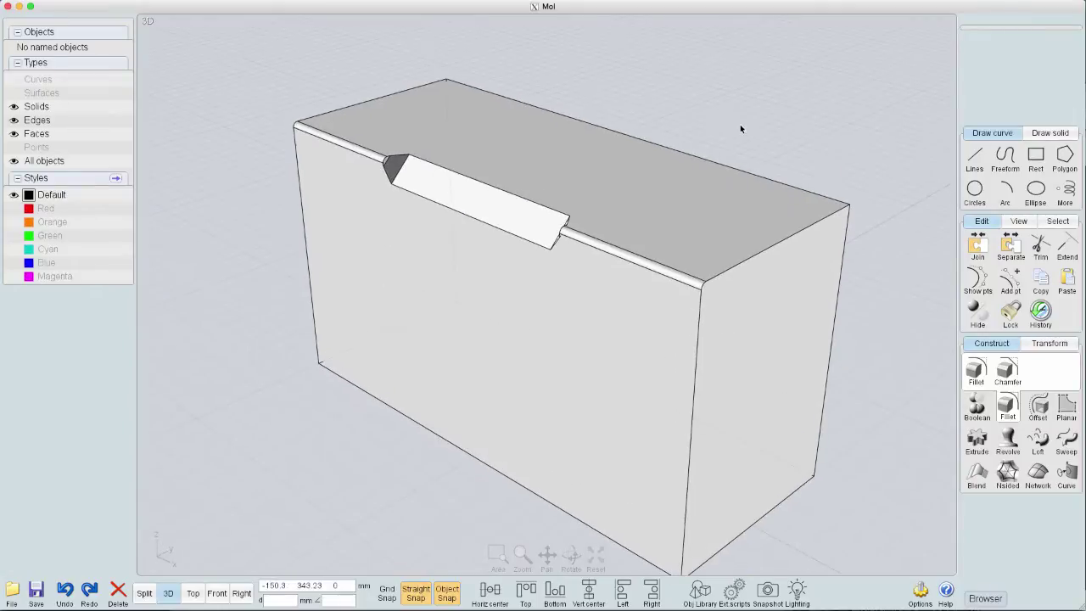
ctrl+shift+click(490, 217)
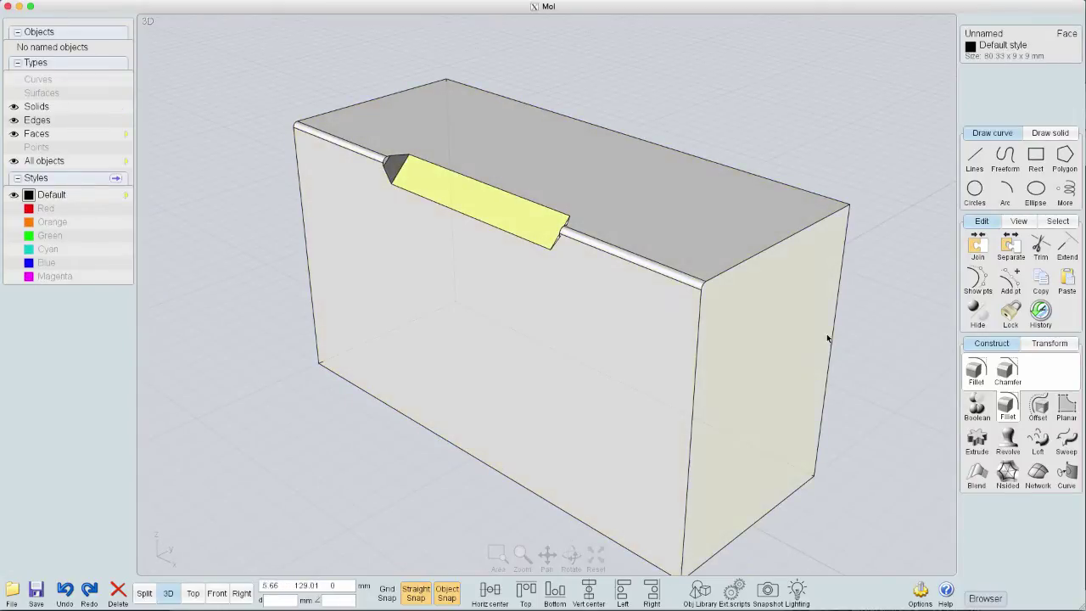
click(1037, 409)
click(1035, 374)
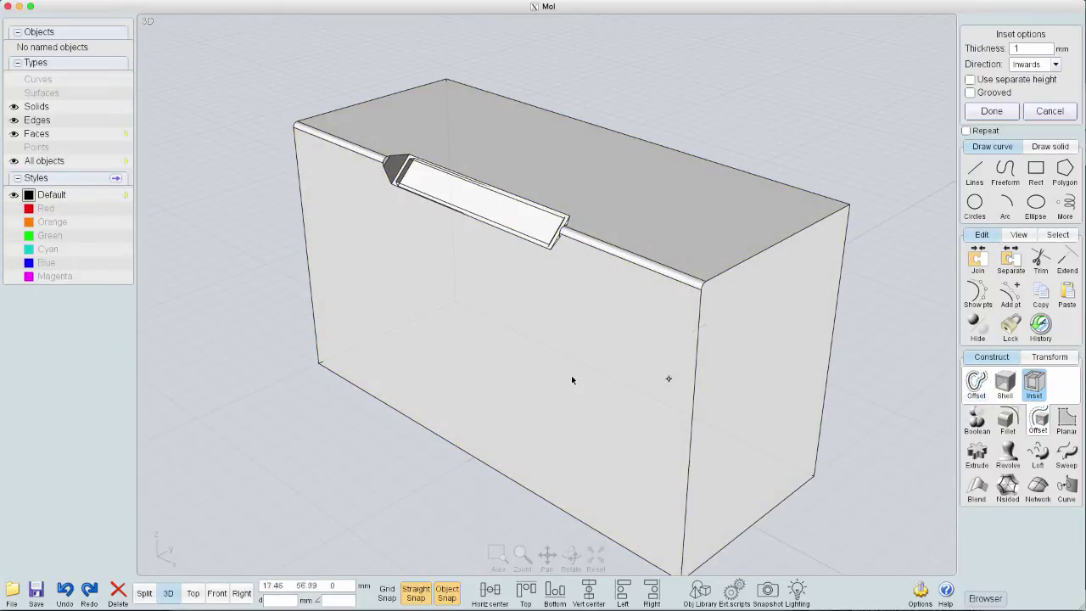
right_drag(571, 375, 478, 296)
scroll(651, 230, up, 4)
scroll(583, 294, down, 5)
scroll(507, 257, up, 2)
scroll(507, 257, up, 1)
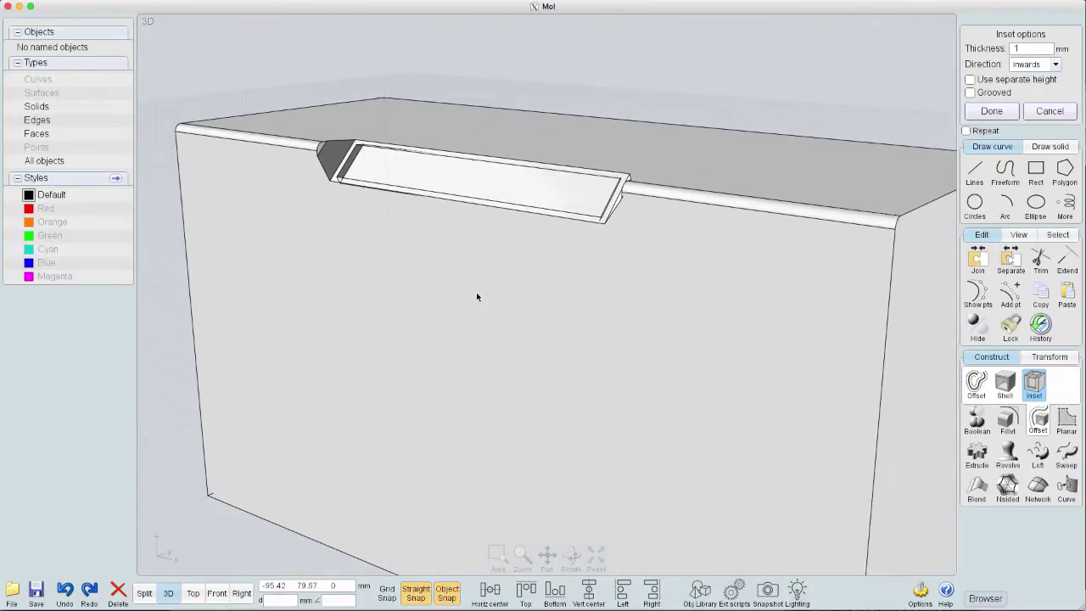
click(1049, 110)
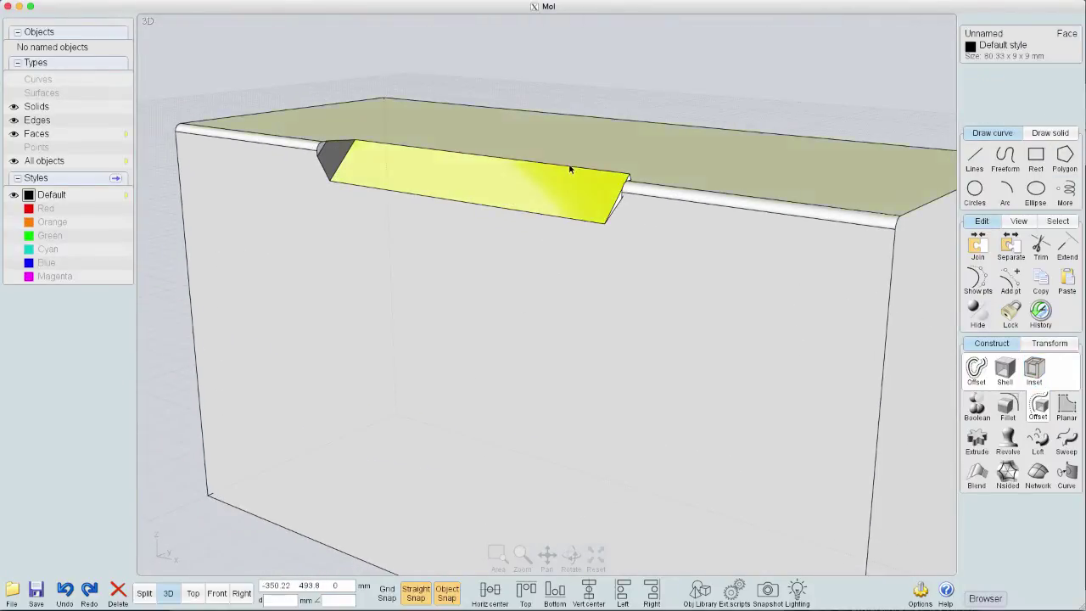
Offset the four edges of the slanted chamfer face inward to make a smaller closed outline on that face.
click(594, 306)
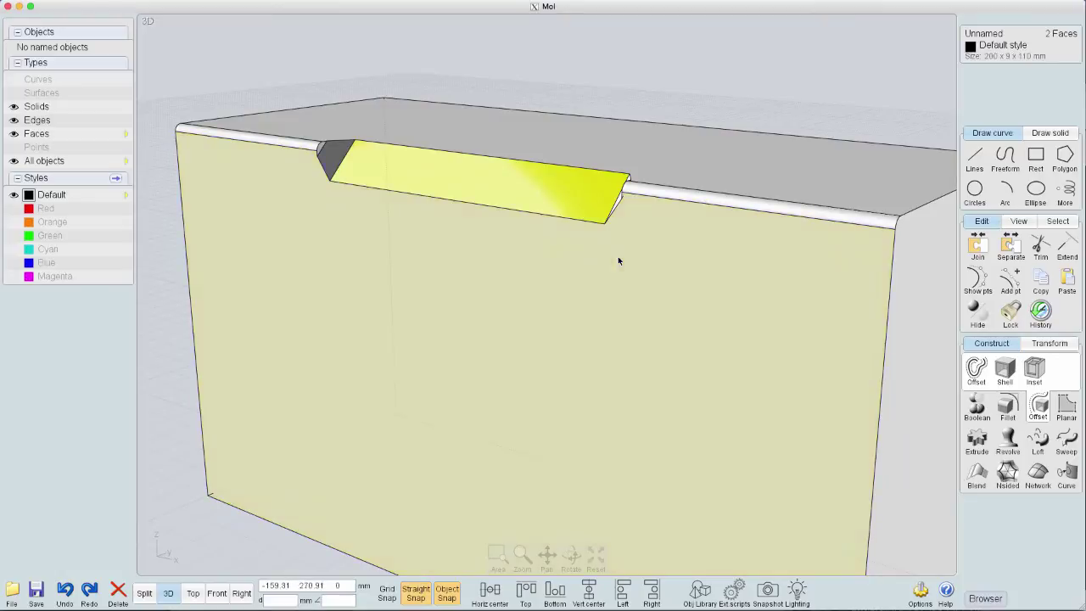
click(708, 68)
click(593, 174)
click(594, 174)
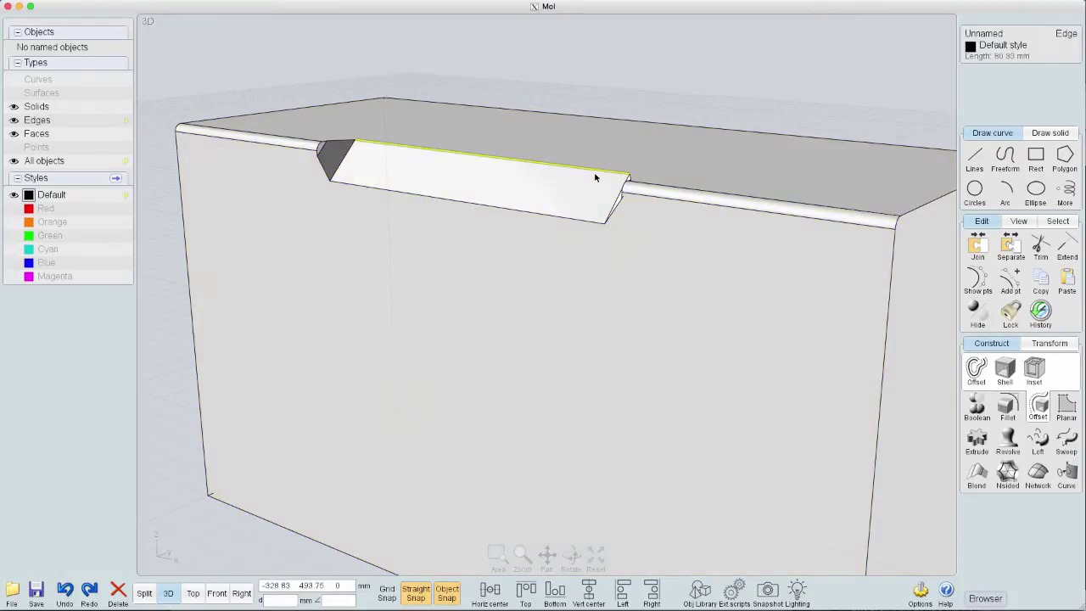
click(599, 214)
click(345, 167)
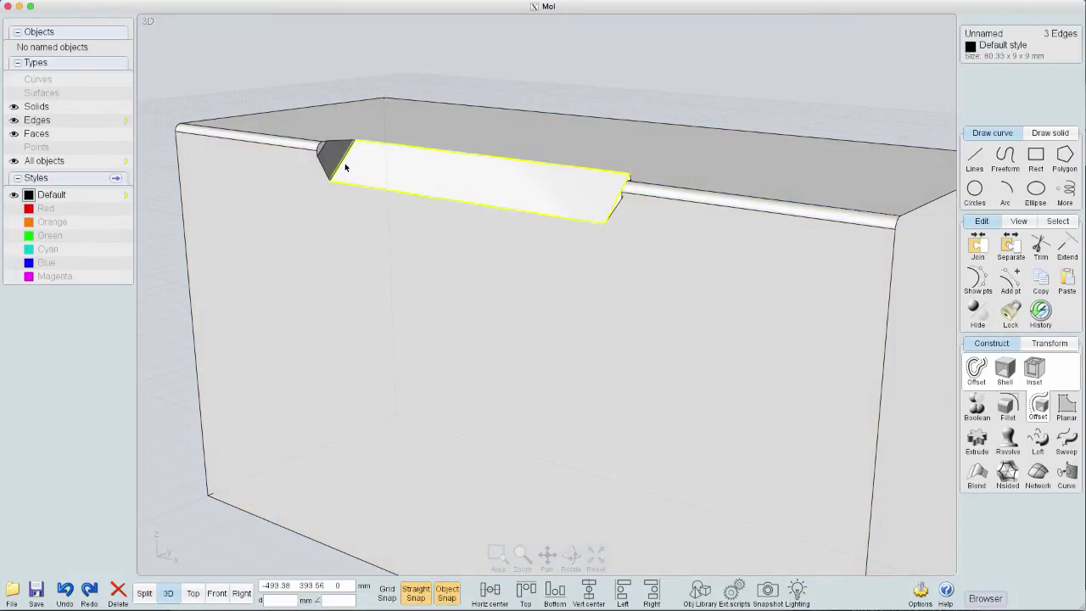
click(983, 370)
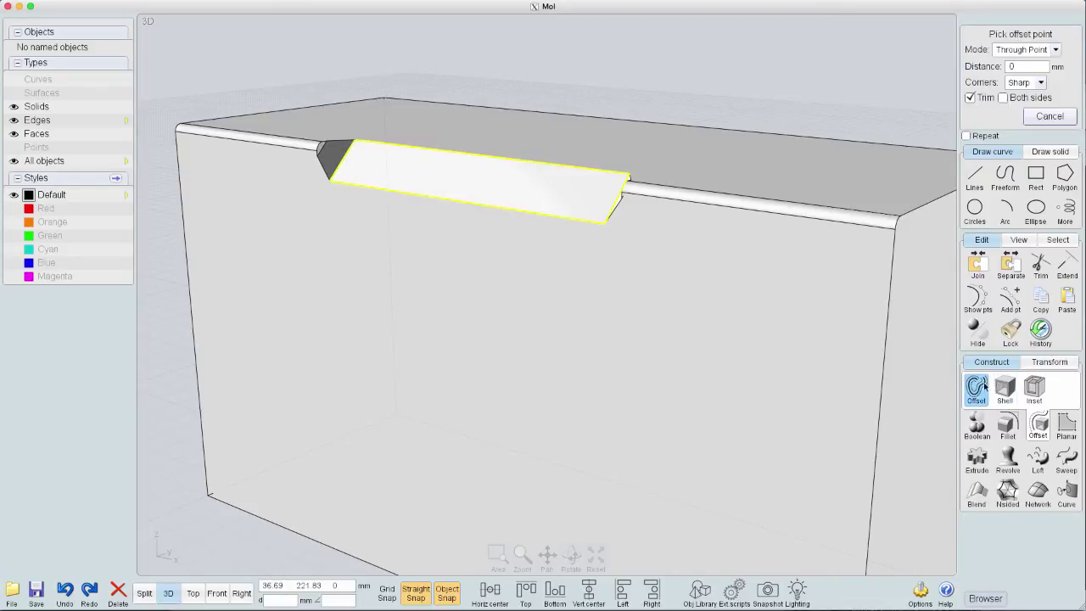
click(556, 210)
key(Escape)
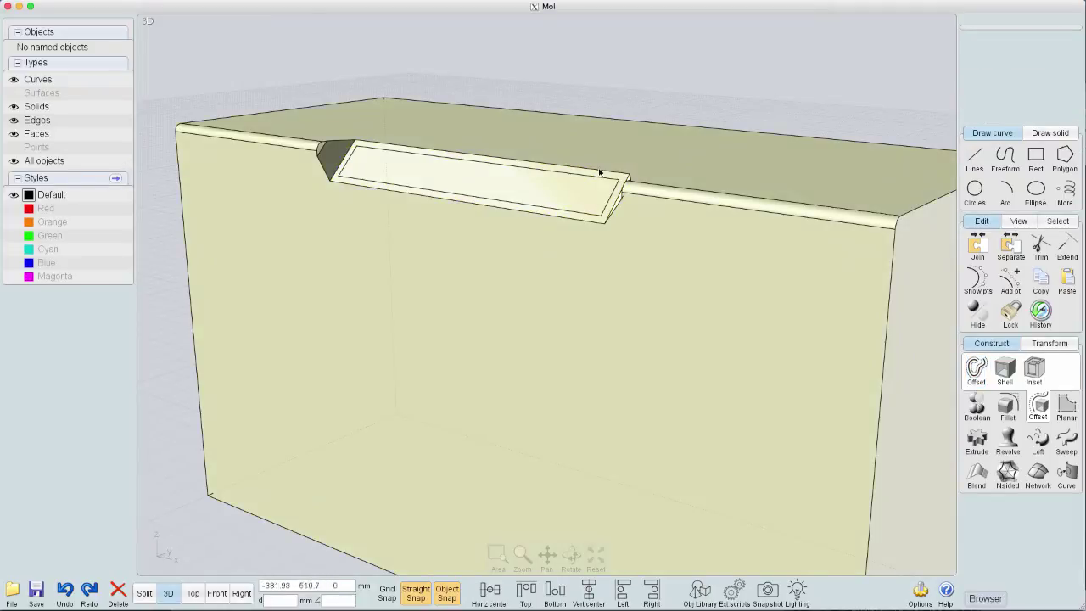
Trim the slanted chamfer face with the offset outline and delete the inner piece to leave an opening.
click(566, 191)
click(565, 186)
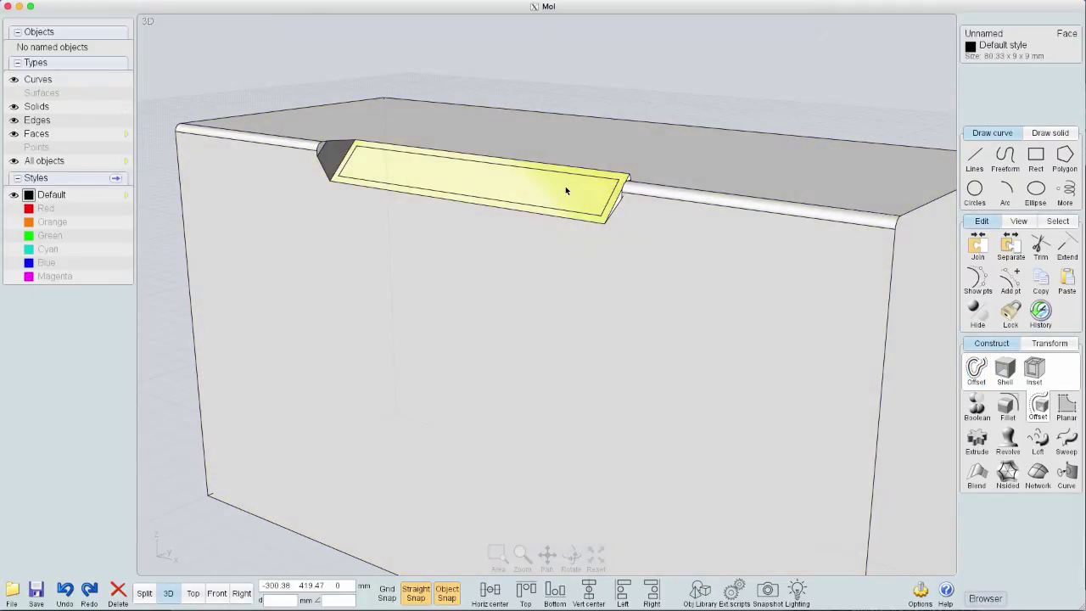
click(569, 175)
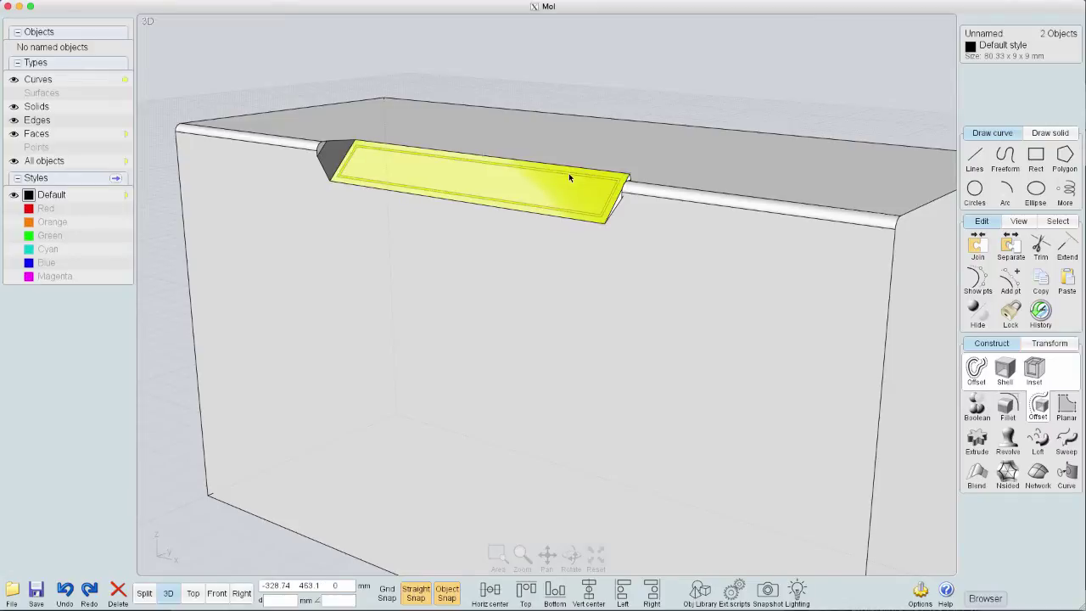
click(751, 97)
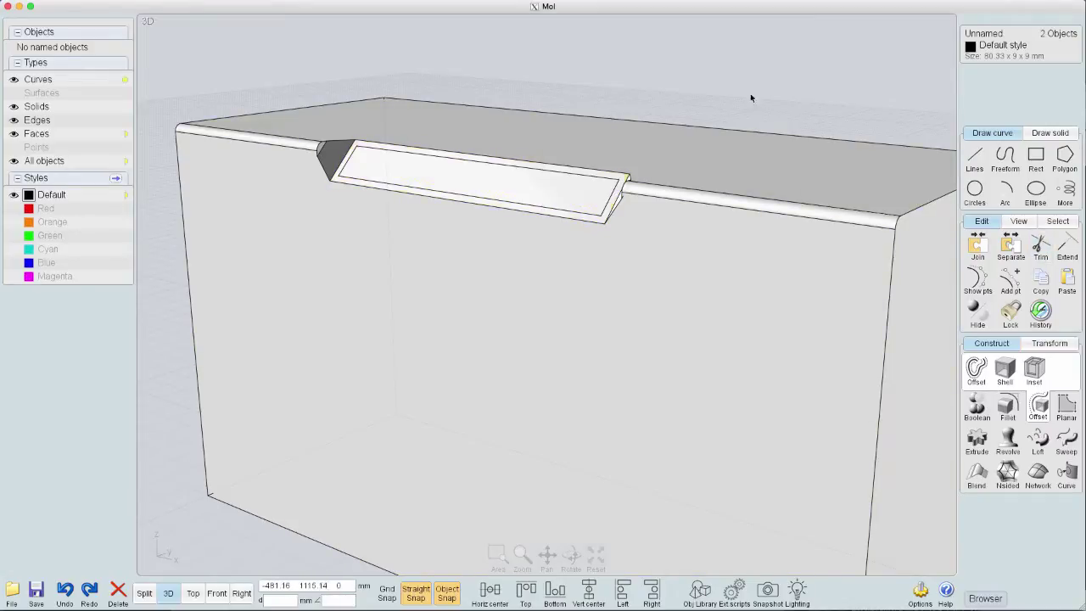
click(529, 181)
click(528, 182)
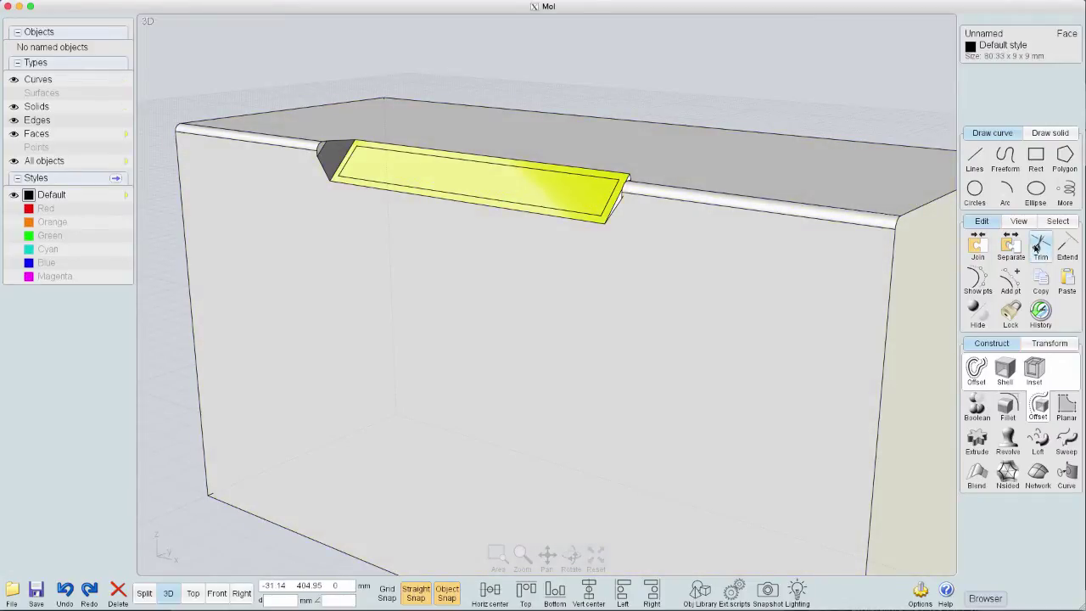
click(1036, 246)
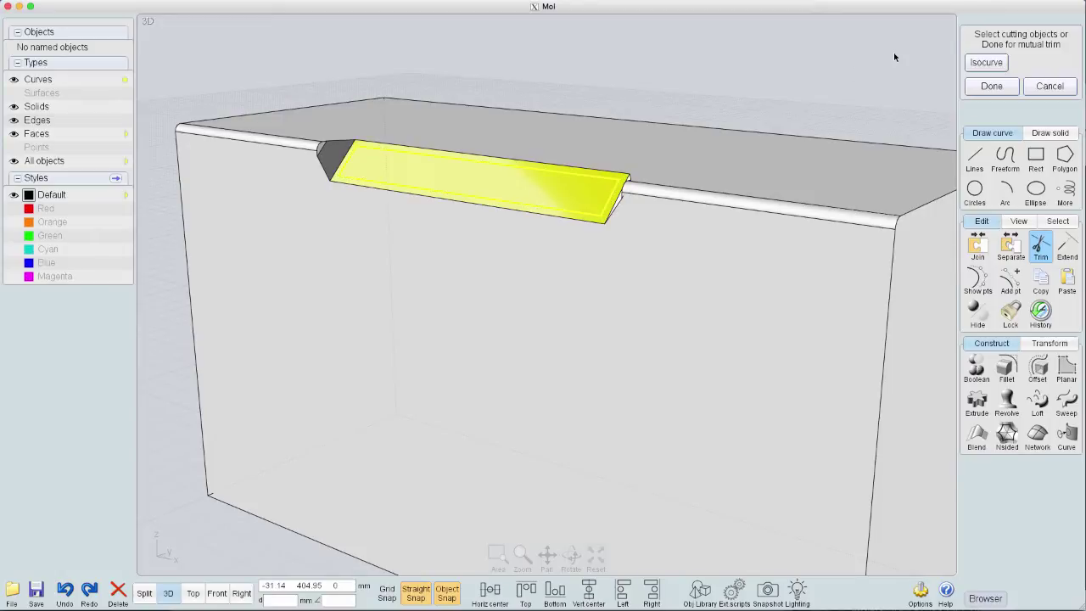
click(969, 88)
click(969, 88)
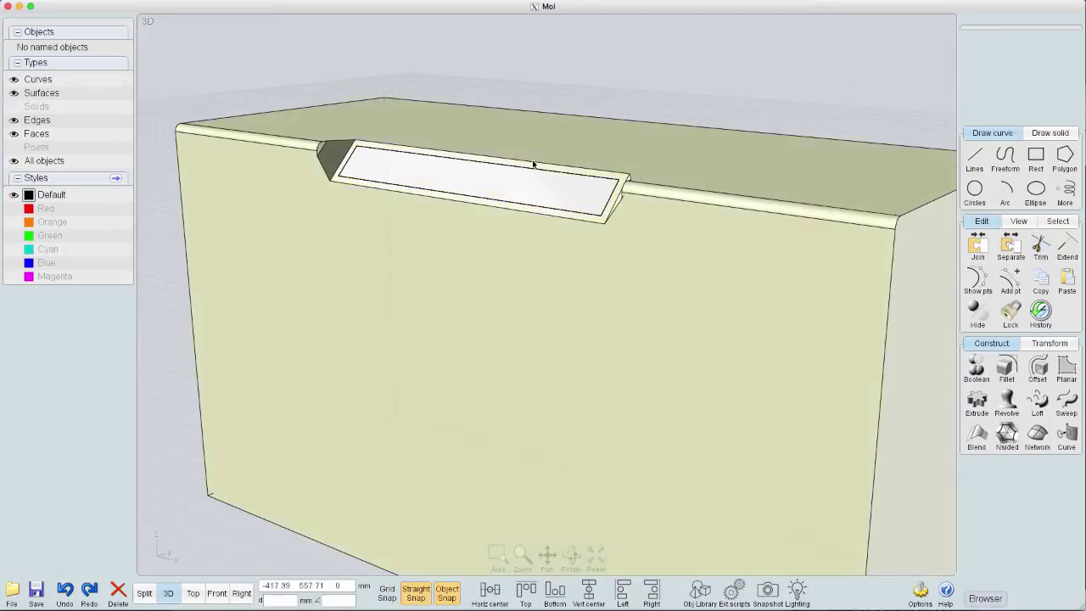
click(540, 184)
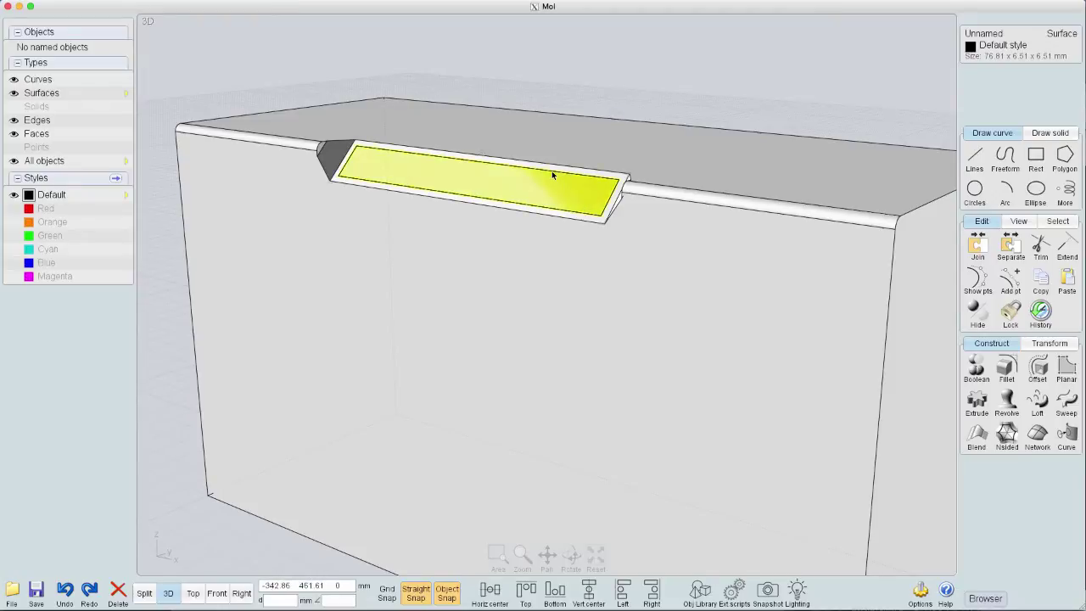
key(Delete)
Extrude the closed offset outline into the box with capped ends and remove the leftover curve.
mouse_move(546, 186)
right_down()
mouse_move(529, 291)
mouse_move(525, 254)
mouse_move(554, 184)
right_up()
click(553, 185)
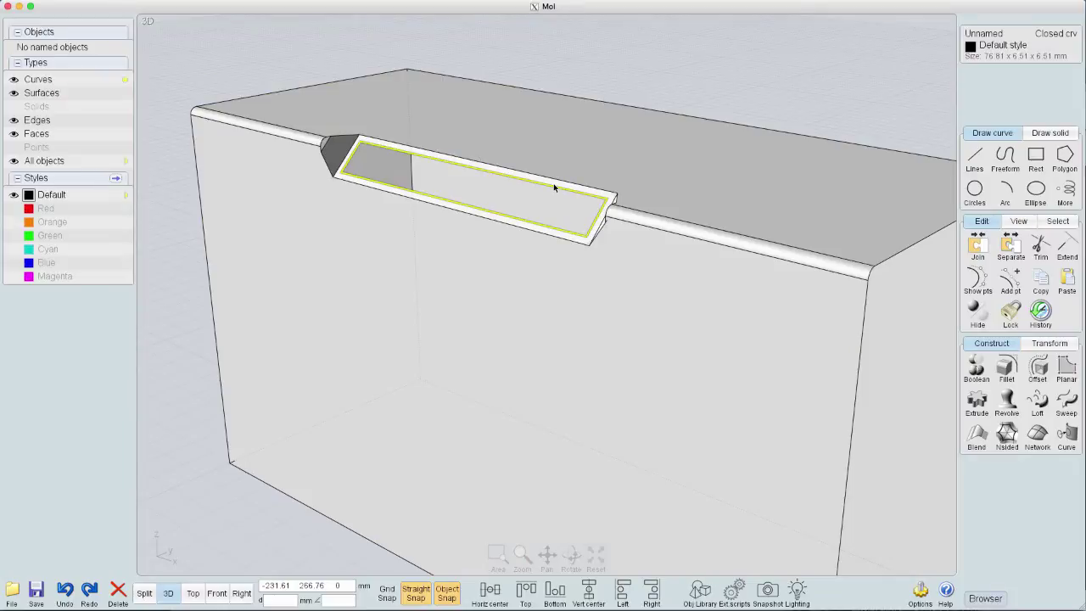
key(e)
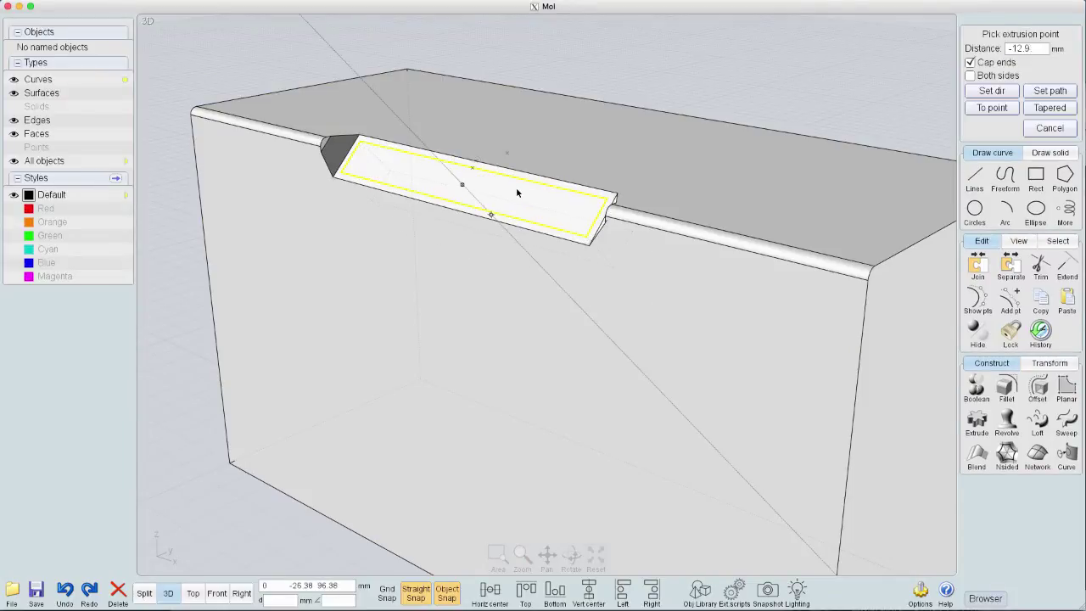
key(Escape)
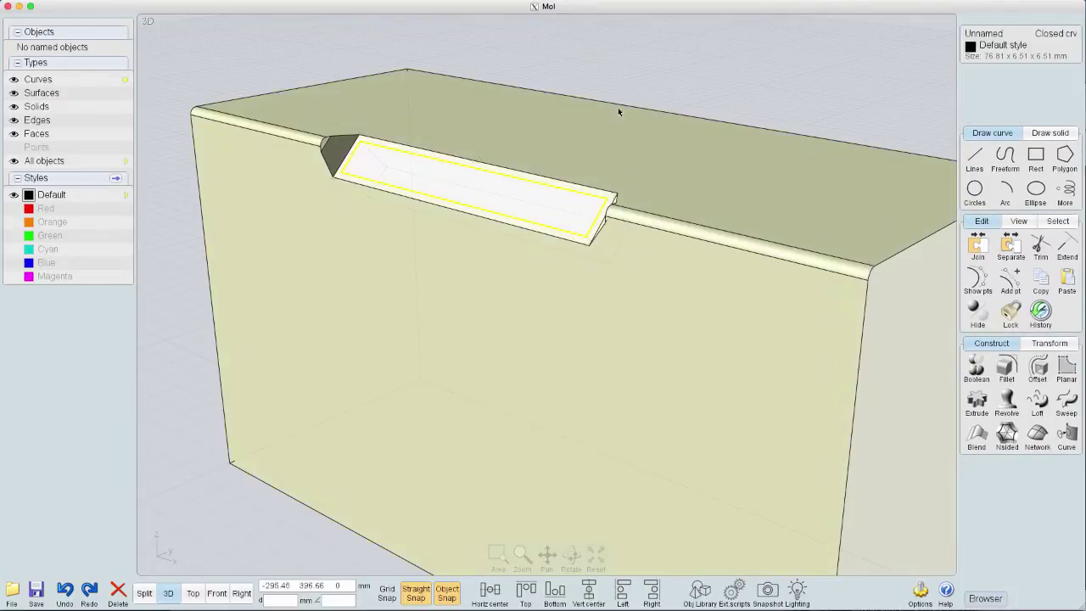
key(Escape)
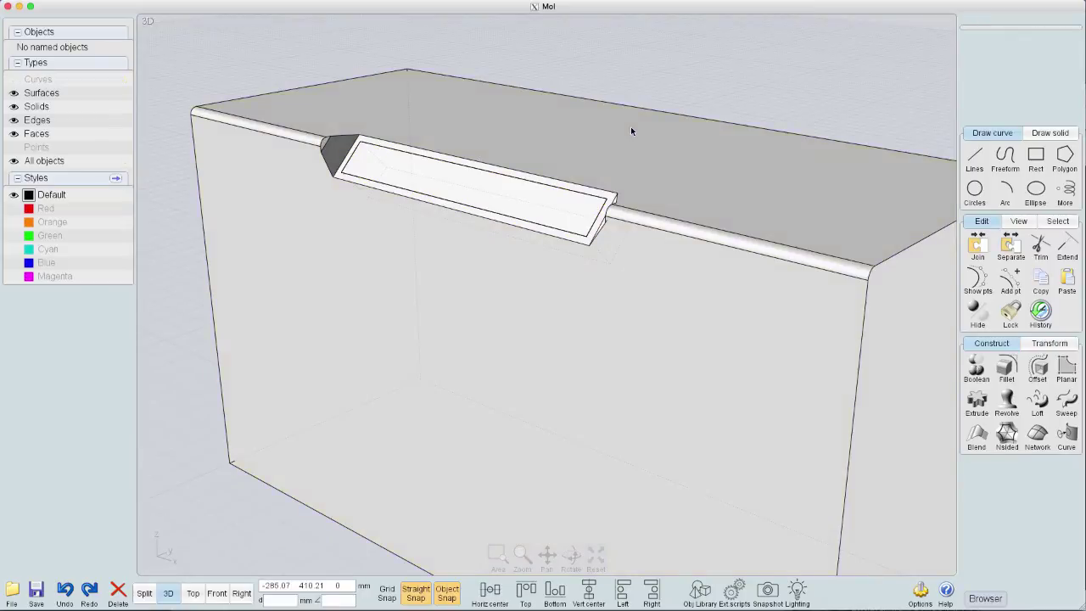
Delete the front cap of the extrusion to open the pocket in the slanted face.
click(572, 193)
click(572, 190)
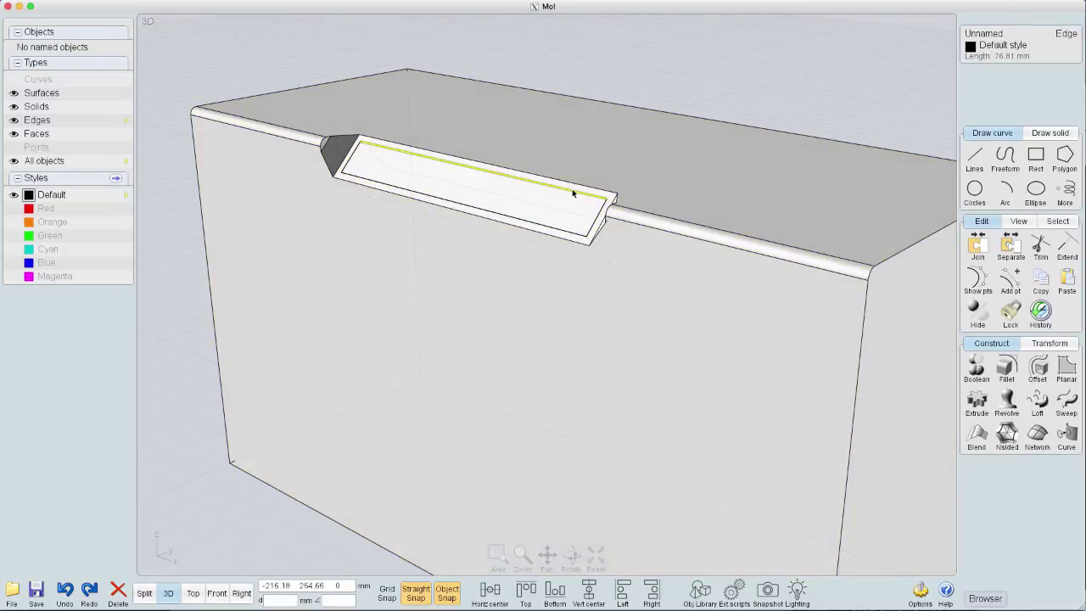
click(568, 201)
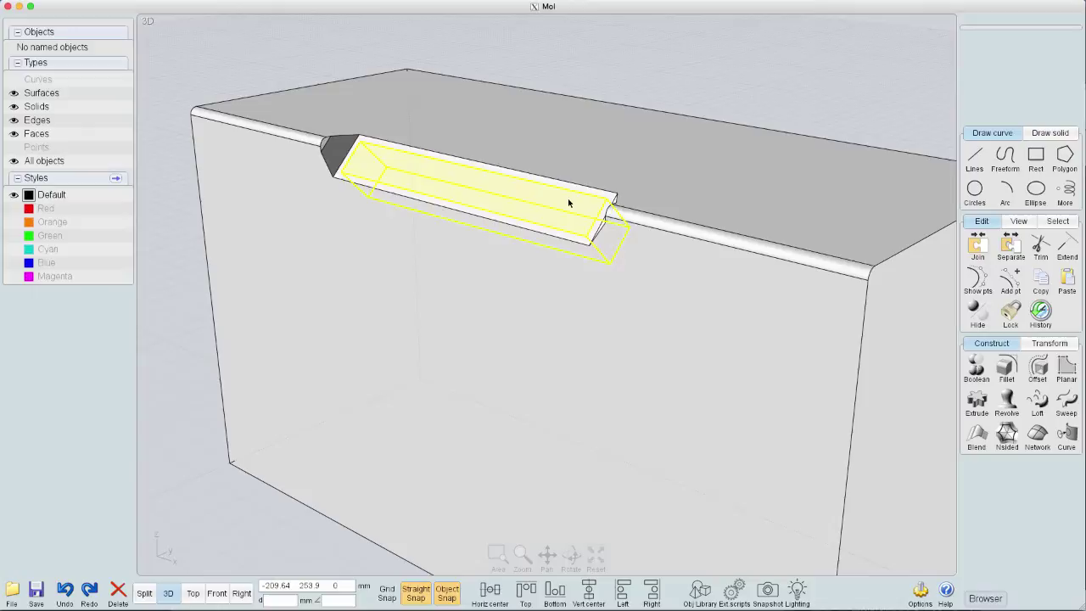
key(Delete)
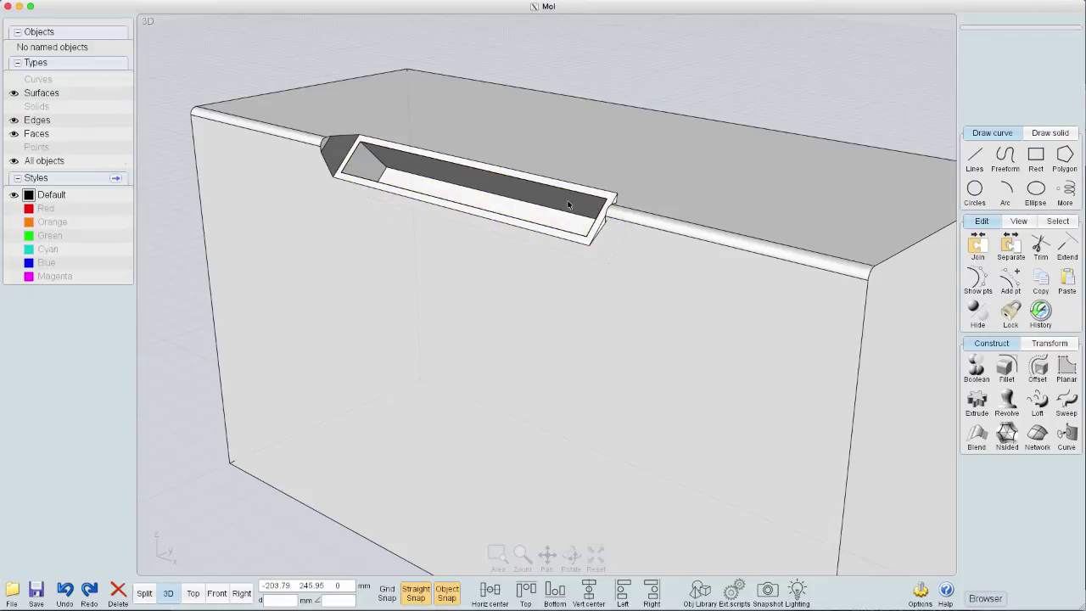
Combine the open box body and the pocket surfaces into one solid with Boolean Union.
right_drag(524, 260, 528, 281)
click(527, 281)
click(977, 367)
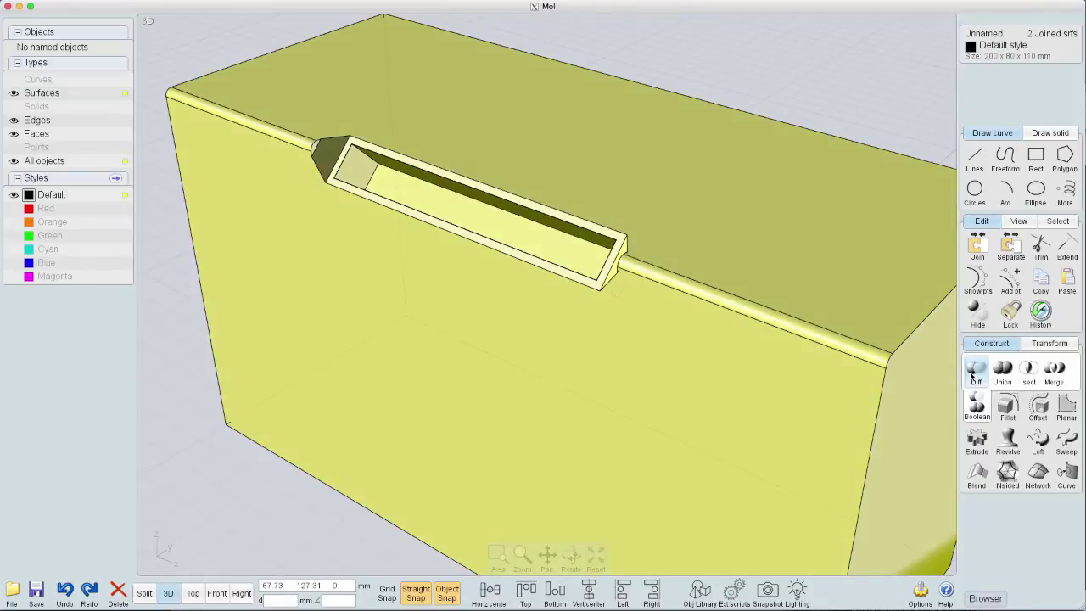
click(1002, 373)
scroll(733, 298, down, 3)
middle_drag(744, 301, 641, 277)
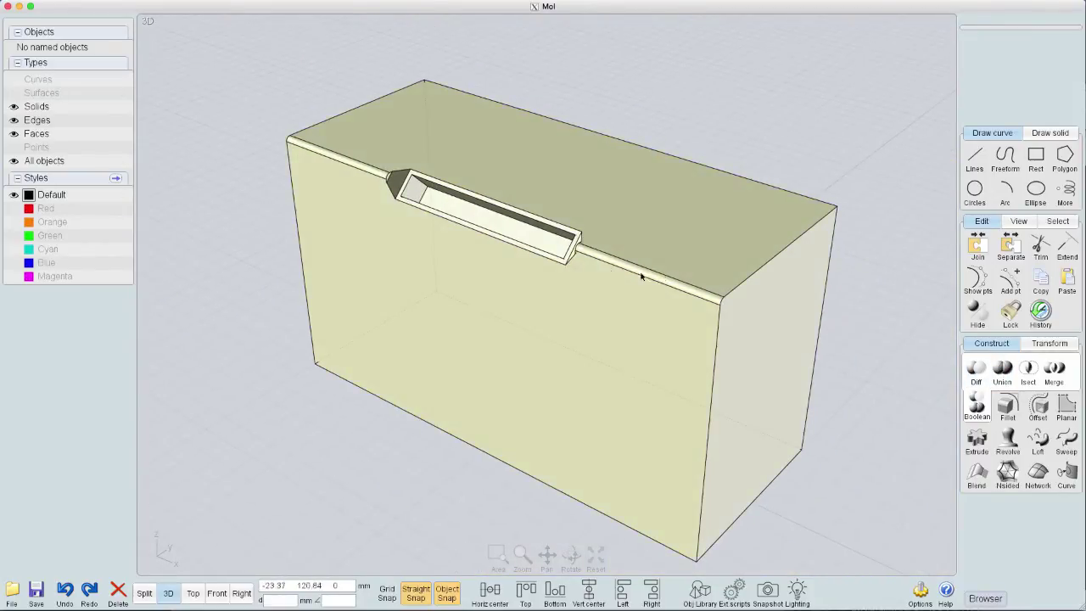
Extrude the left end face of the pocket inward to shorten the pocket from that side.
scroll(567, 226, up, 3)
click(326, 170)
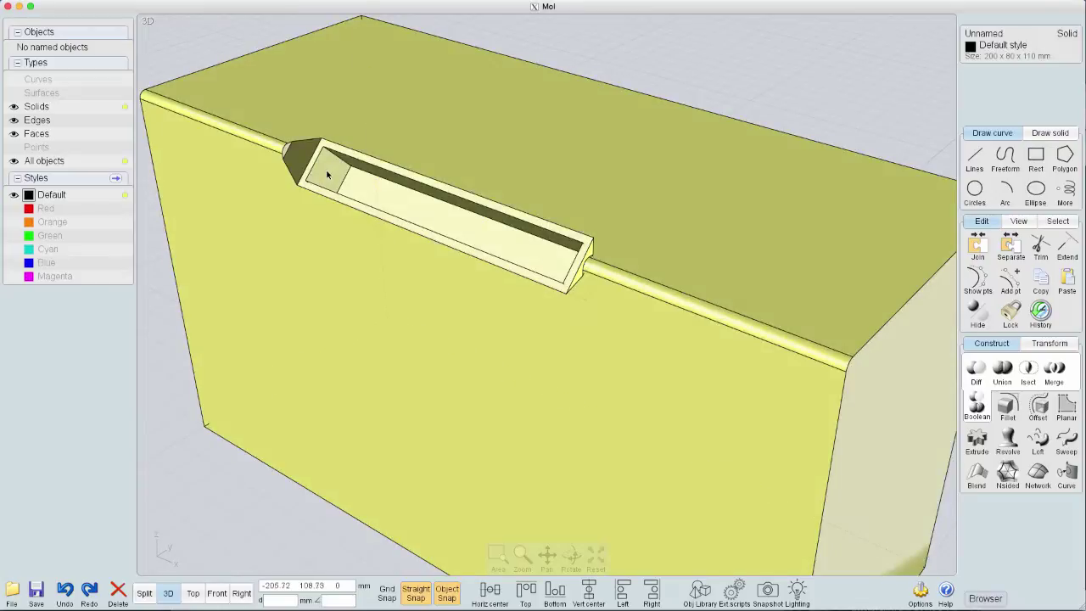
click(326, 170)
key(e)
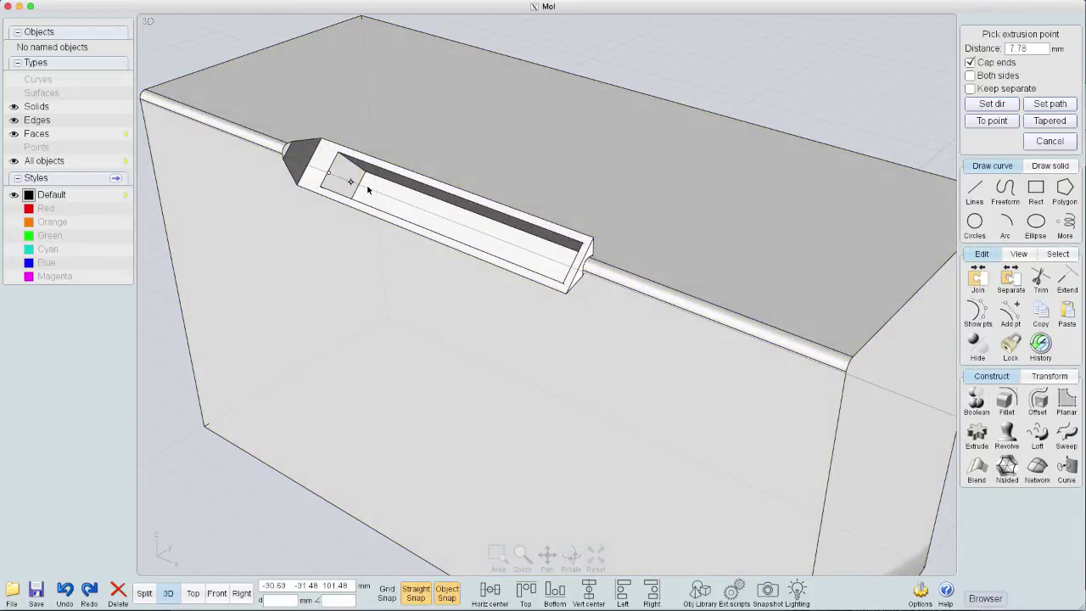
click(407, 204)
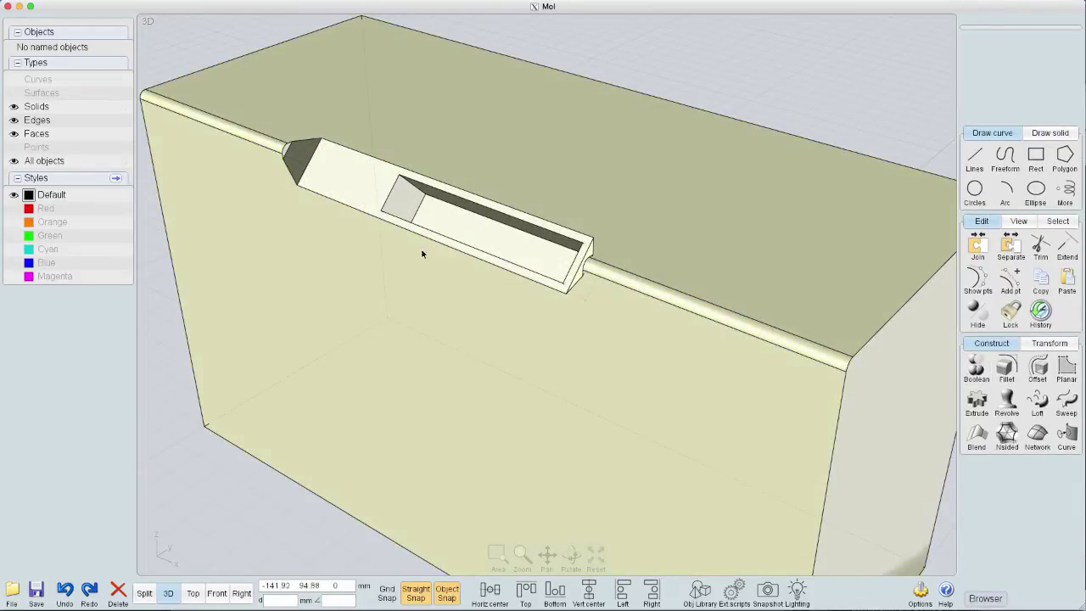
Extrude the opposite end face of the pocket inward to shorten it from the other side.
right_drag(422, 251, 548, 253)
click(706, 193)
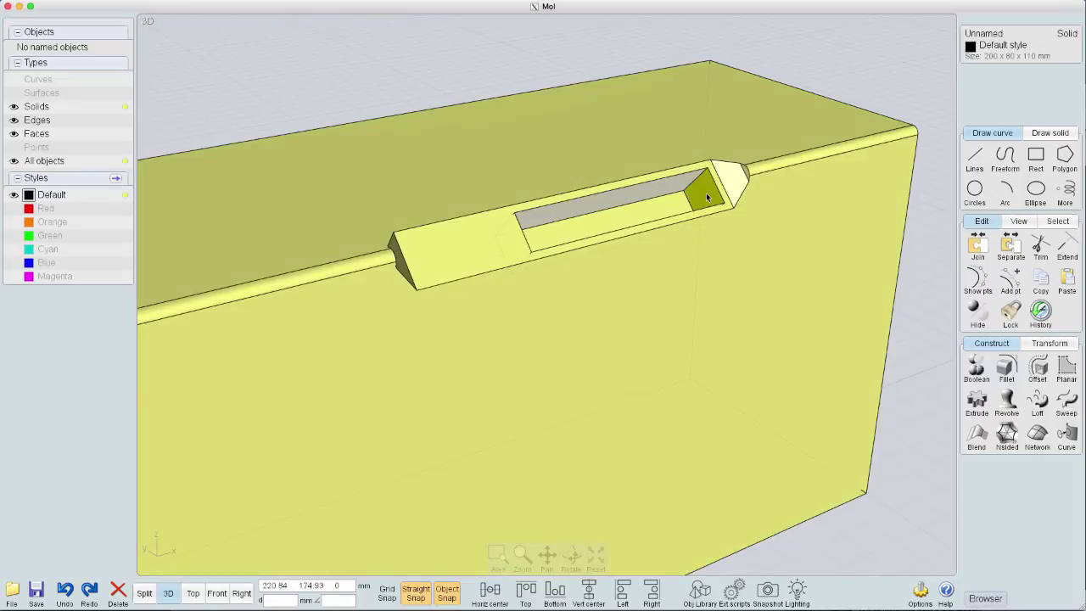
click(706, 192)
key(e)
click(670, 208)
key(Escape)
Start a fillet on the pocket's four corner edges with a radius of 3.5 mm.
right_drag(670, 208, 672, 238)
click(664, 188)
click(659, 190)
click(427, 201)
click(416, 216)
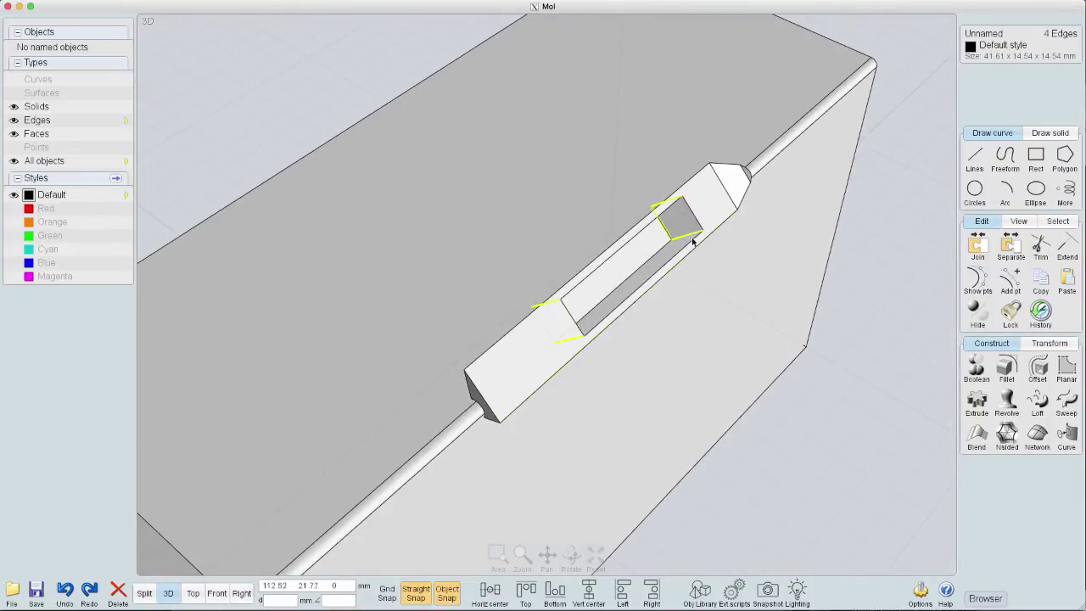
key(f)
click(1032, 48)
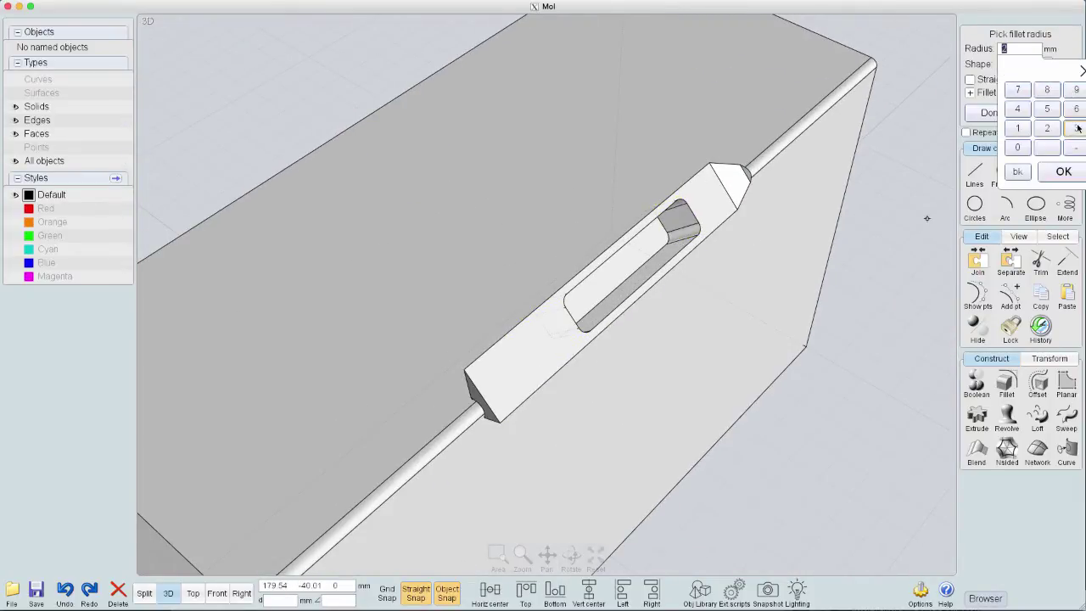
click(1052, 150)
click(1047, 108)
click(1062, 170)
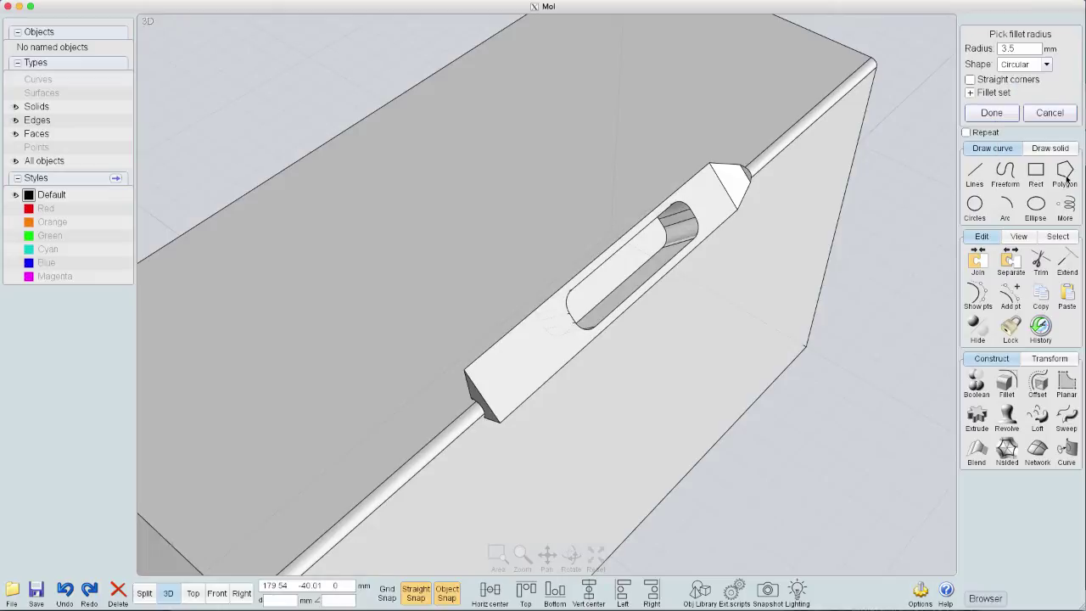
Set the corner fillet radius to 4.2 mm and apply the fillet to the pocket.
click(1019, 49)
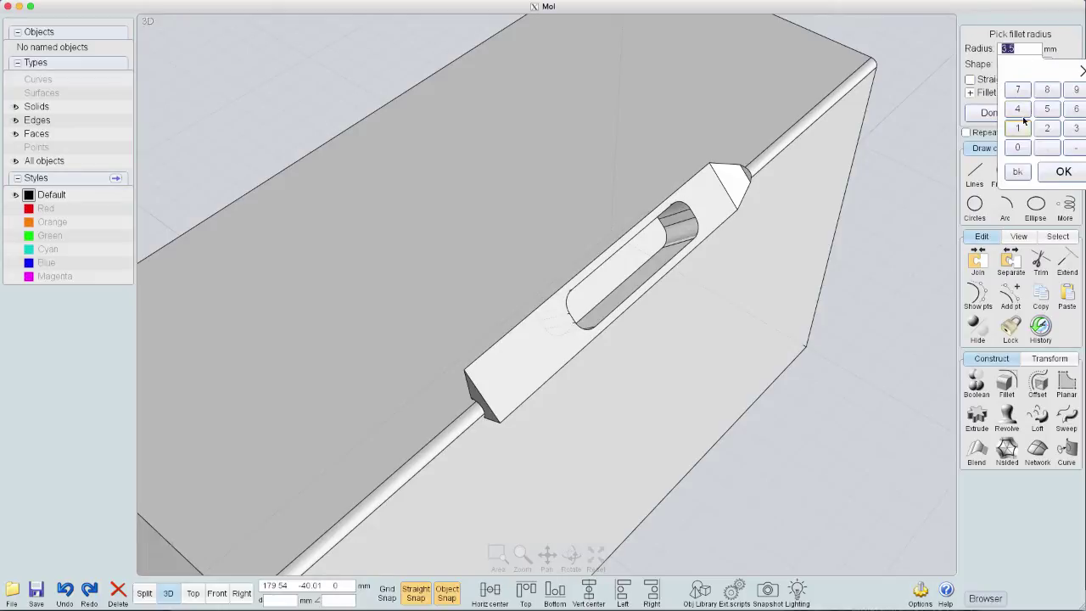
click(1062, 171)
drag(880, 247, 955, 174)
click(1011, 49)
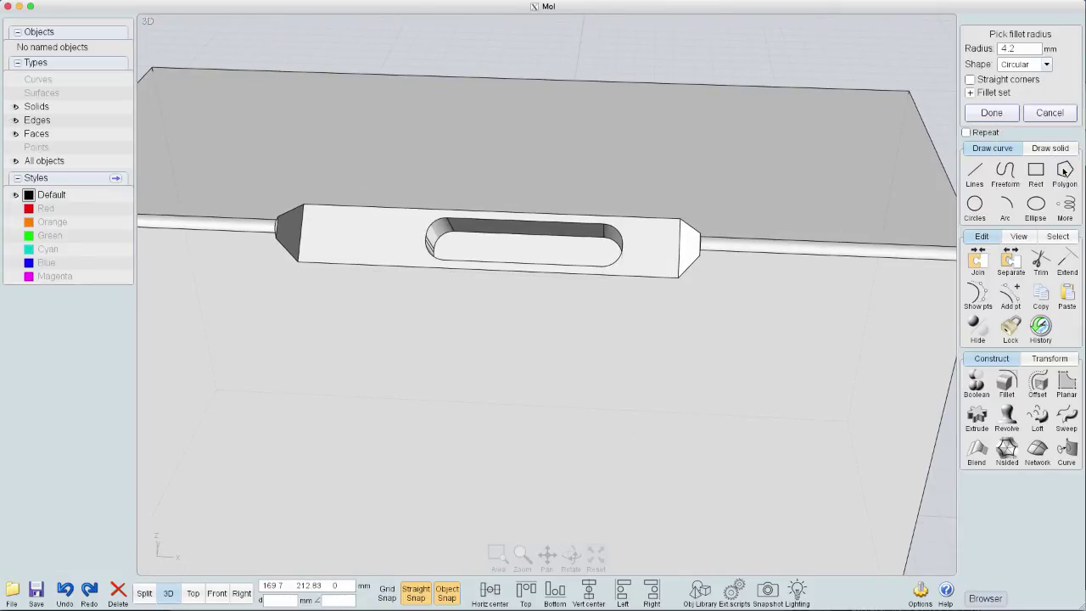
right_drag(698, 194, 794, 177)
click(999, 113)
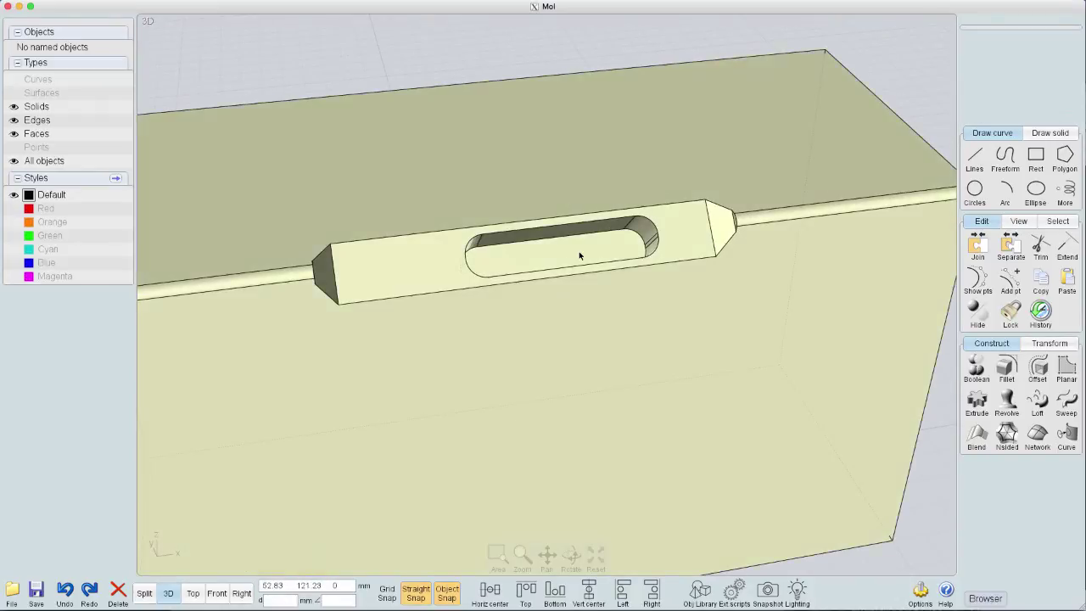
Fillet the edges around the pocket's floor with a radius of 3.5 mm.
click(582, 251)
right_click(582, 249)
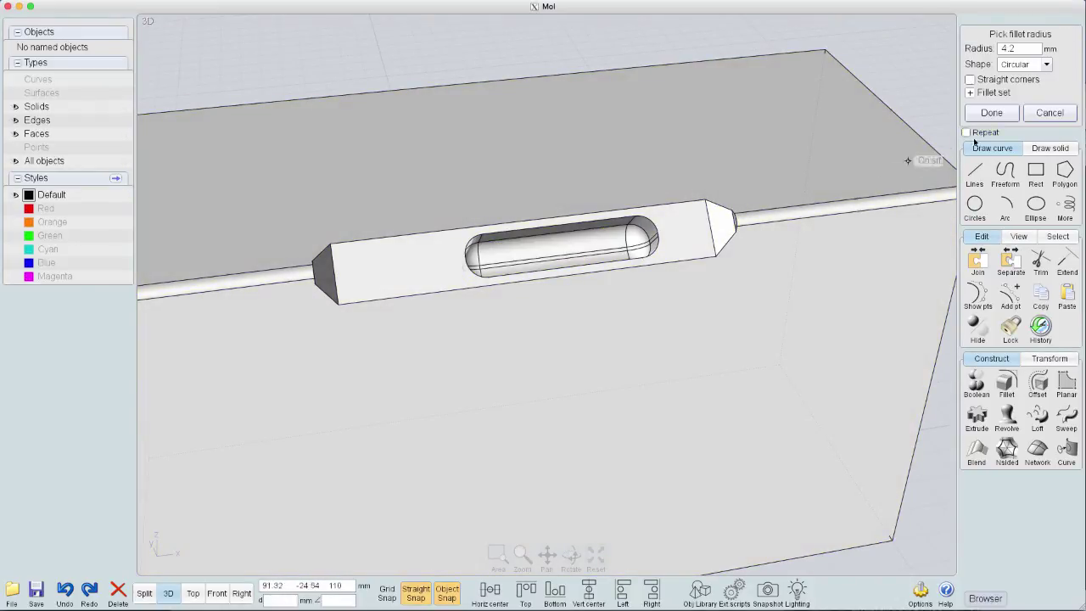
mouse_move(1029, 53)
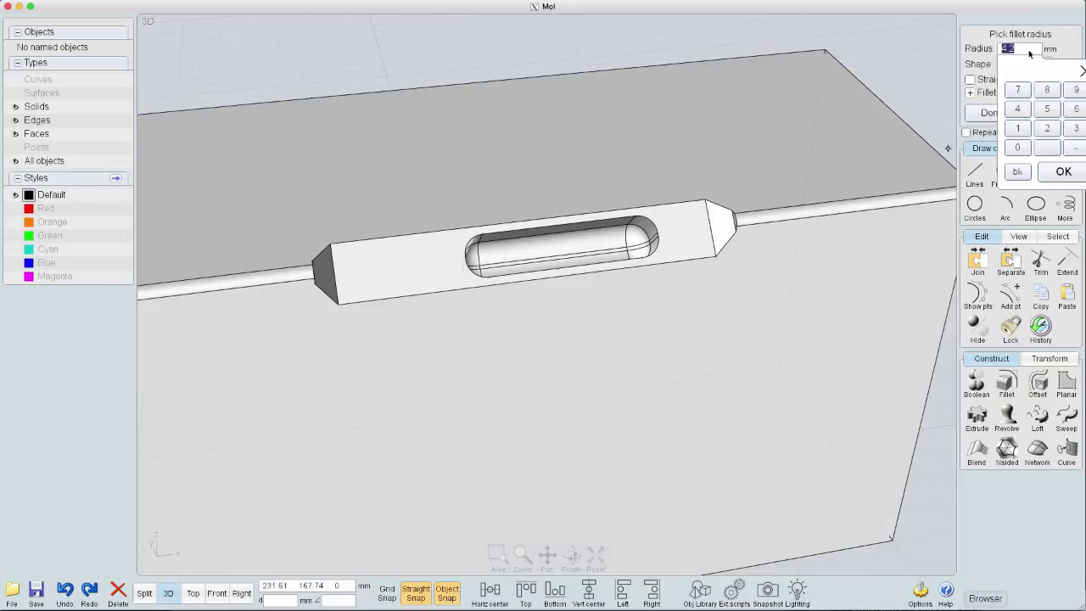
click(1051, 147)
click(1047, 109)
click(1063, 171)
right_drag(735, 232, 843, 165)
click(991, 113)
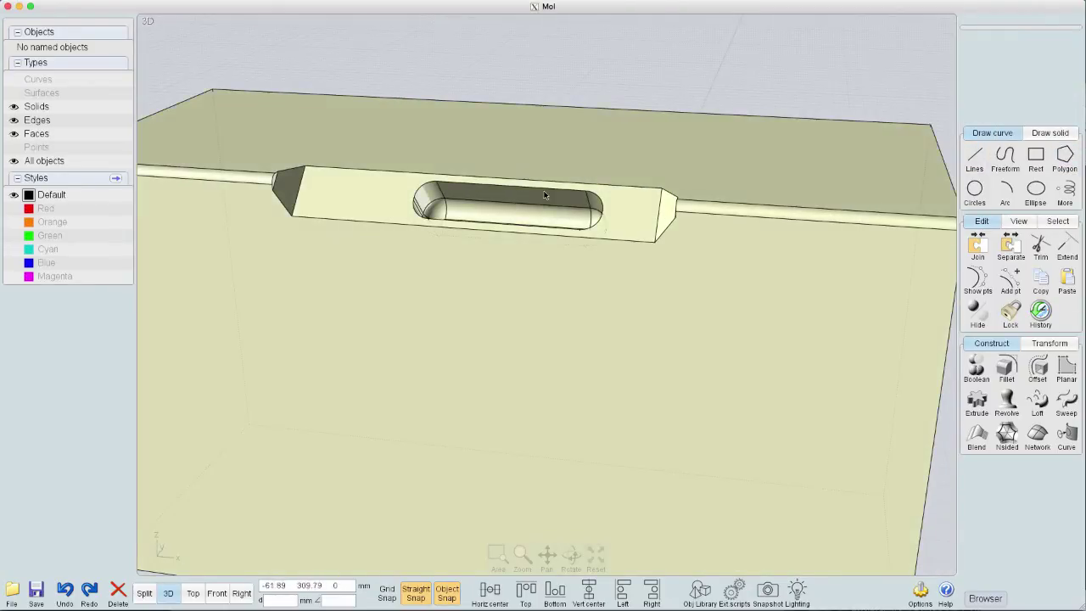
Start a fillet on all edges around the pocket's opening with a radius of 1 mm.
click(544, 184)
click(599, 211)
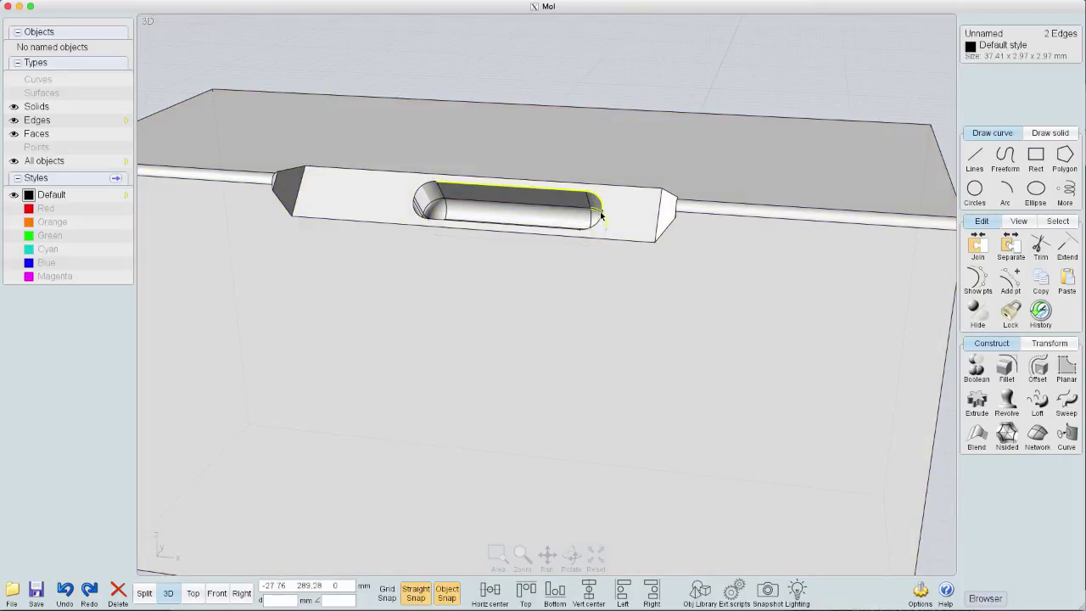
click(601, 219)
scroll(604, 214, up, 2)
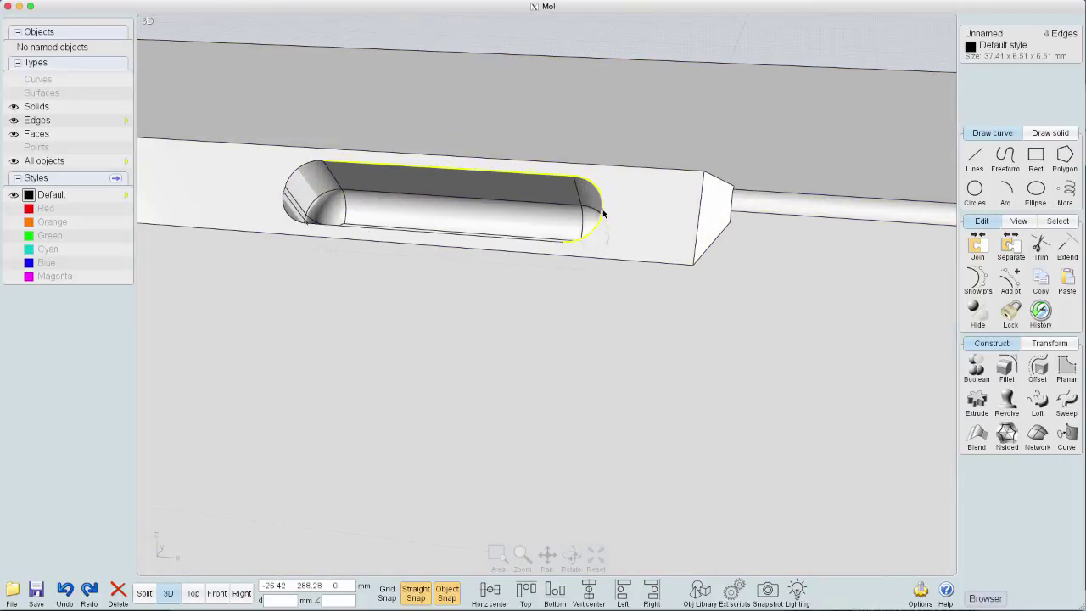
click(299, 226)
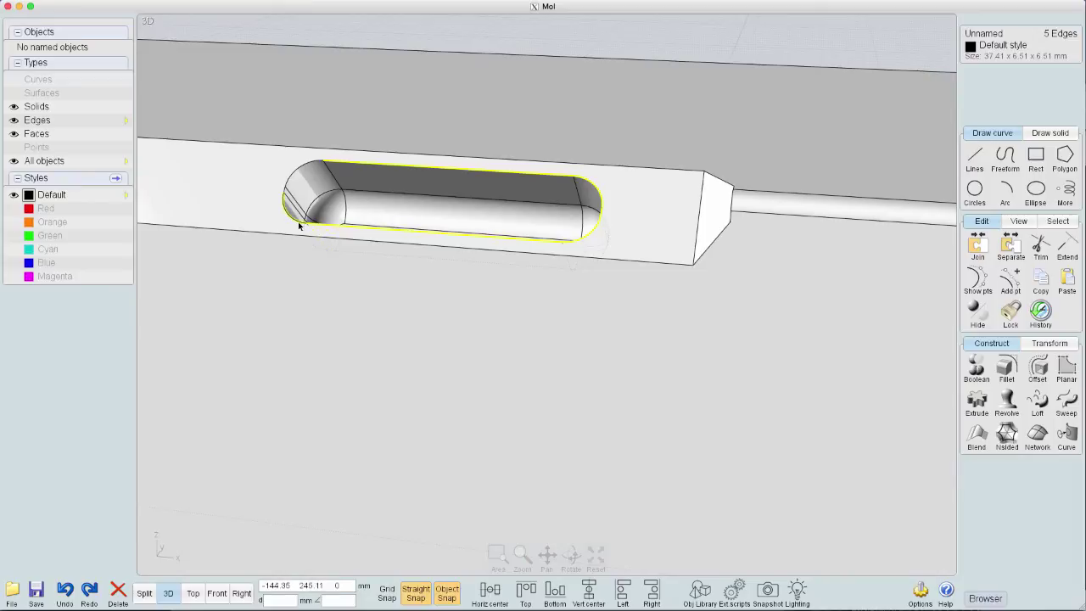
click(289, 183)
right_click(289, 183)
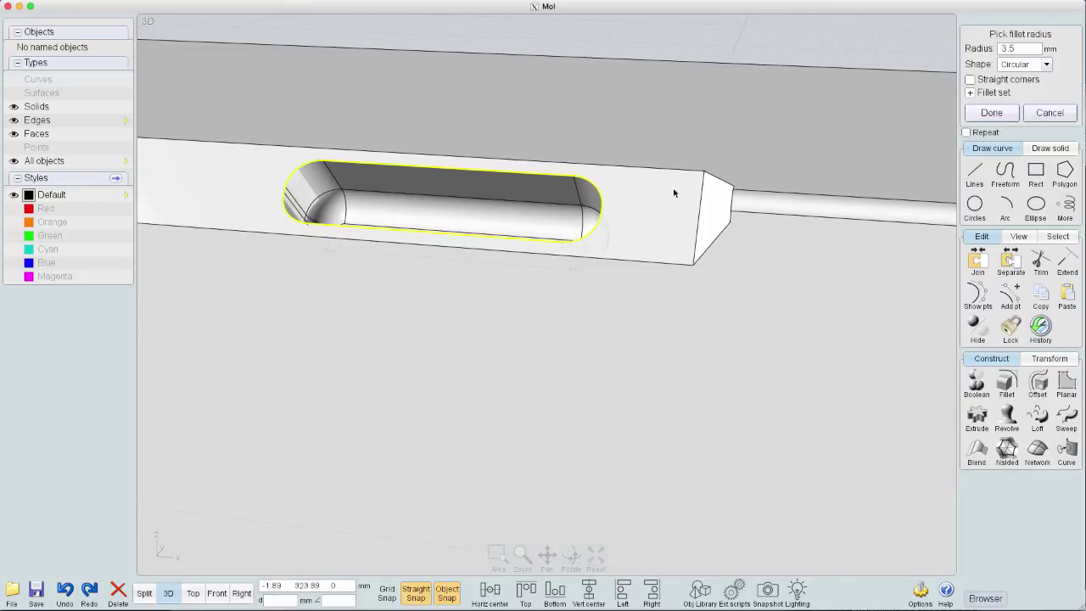
click(1018, 54)
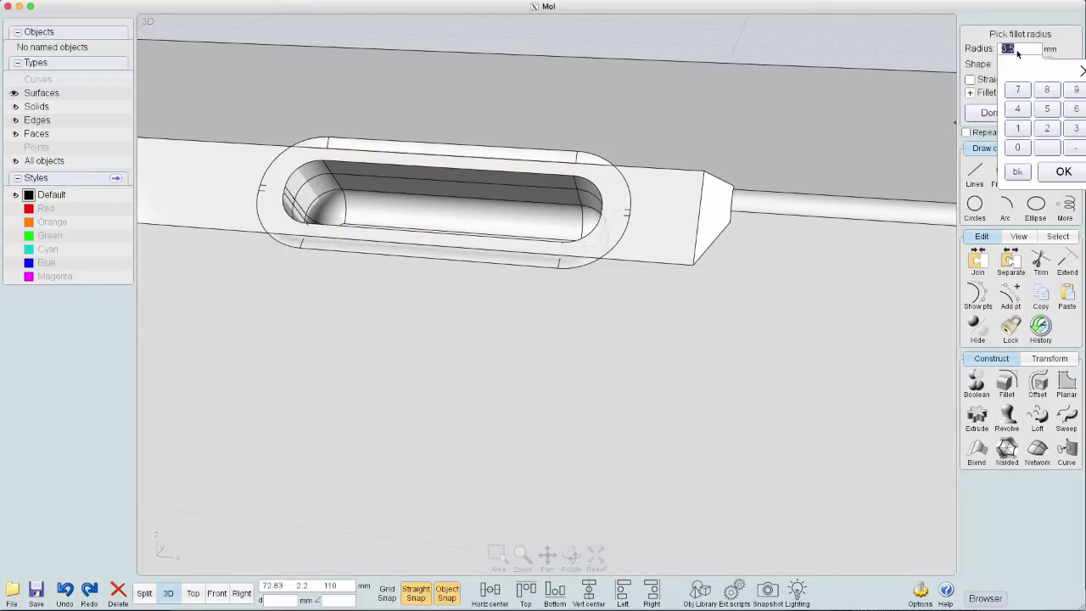
click(1017, 130)
click(1063, 171)
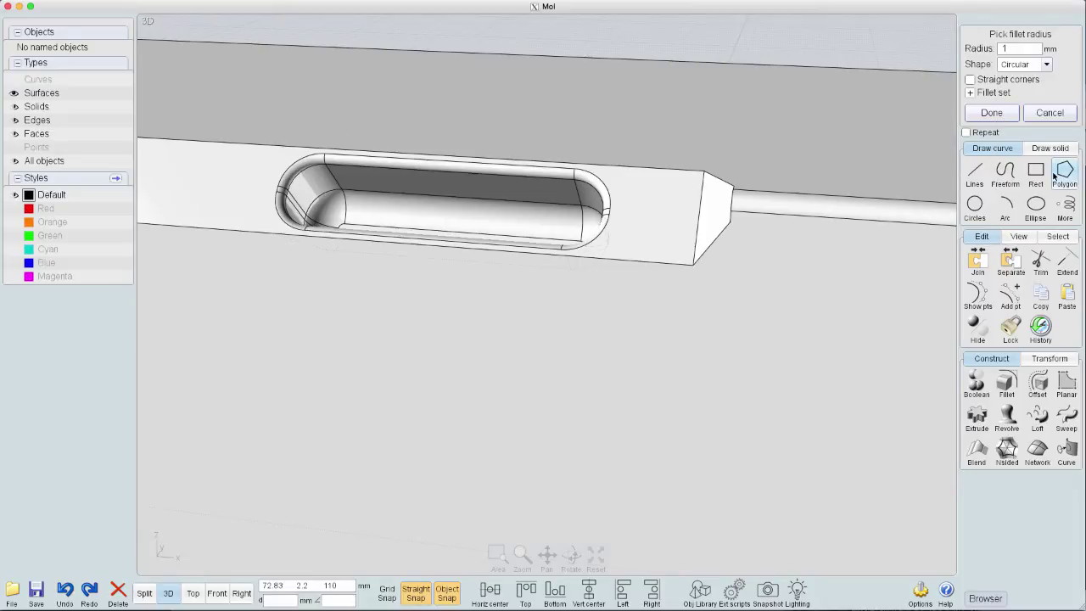
right_drag(671, 193, 733, 222)
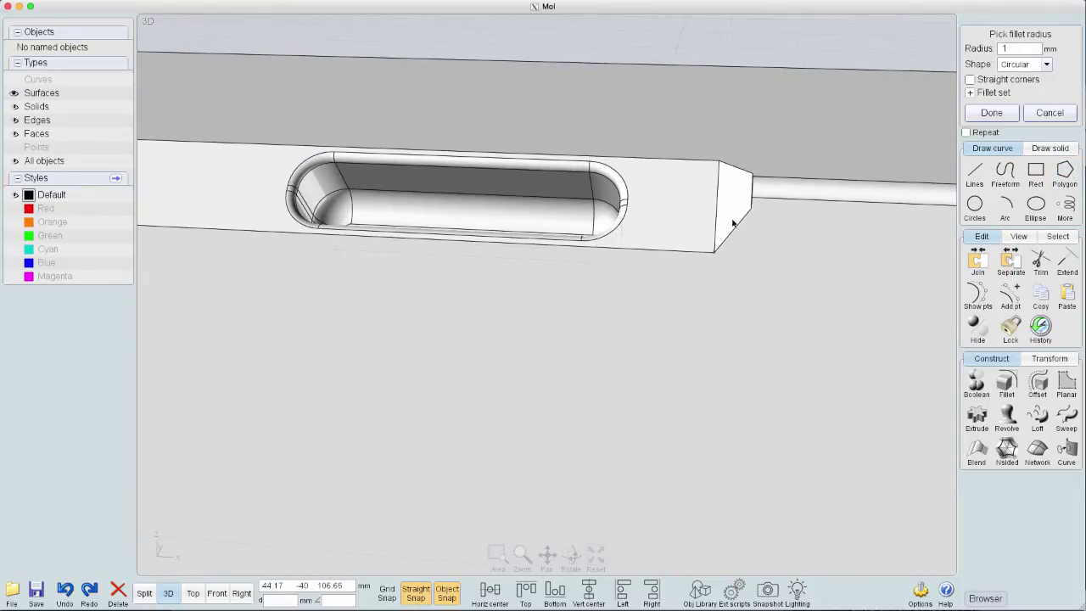
Set the opening fillet radius to 0.8 mm and apply it to the pocket's rim.
click(1003, 51)
click(1047, 89)
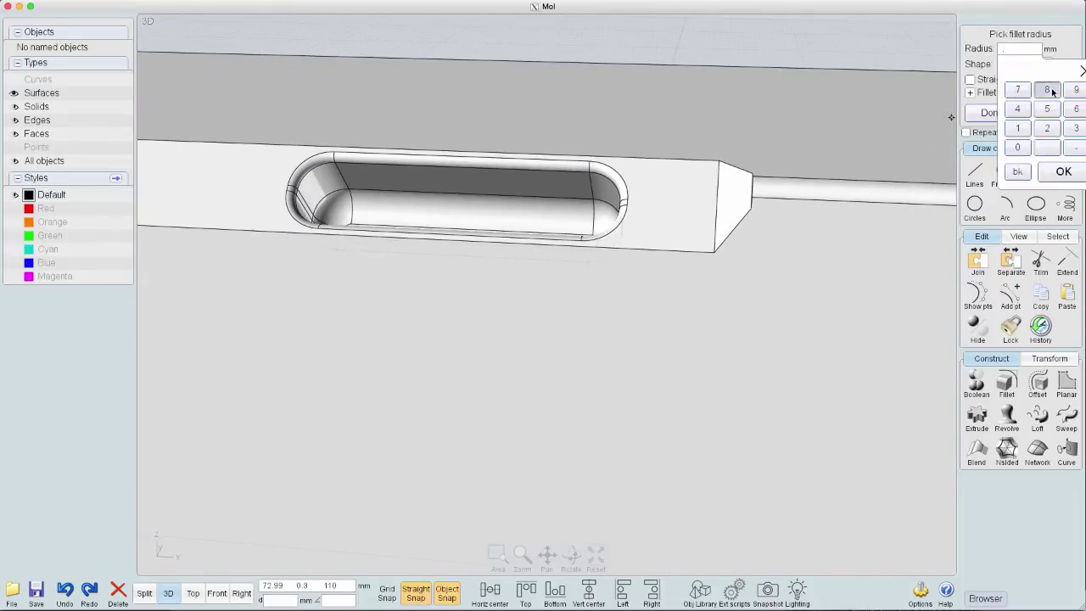
click(1063, 171)
right_drag(792, 258, 761, 249)
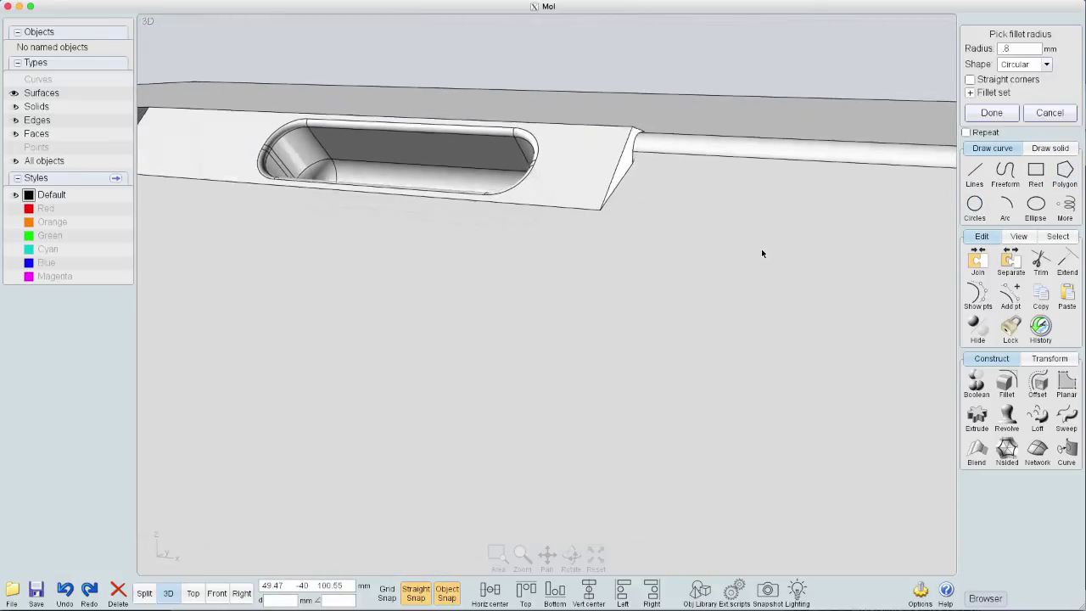
click(991, 112)
Extrude the closed inner edge loop of the rim fillet slightly into the pocket as a thin solid with capped ends.
right_drag(433, 280, 478, 272)
scroll(479, 270, down, 2)
scroll(479, 230, up, 3)
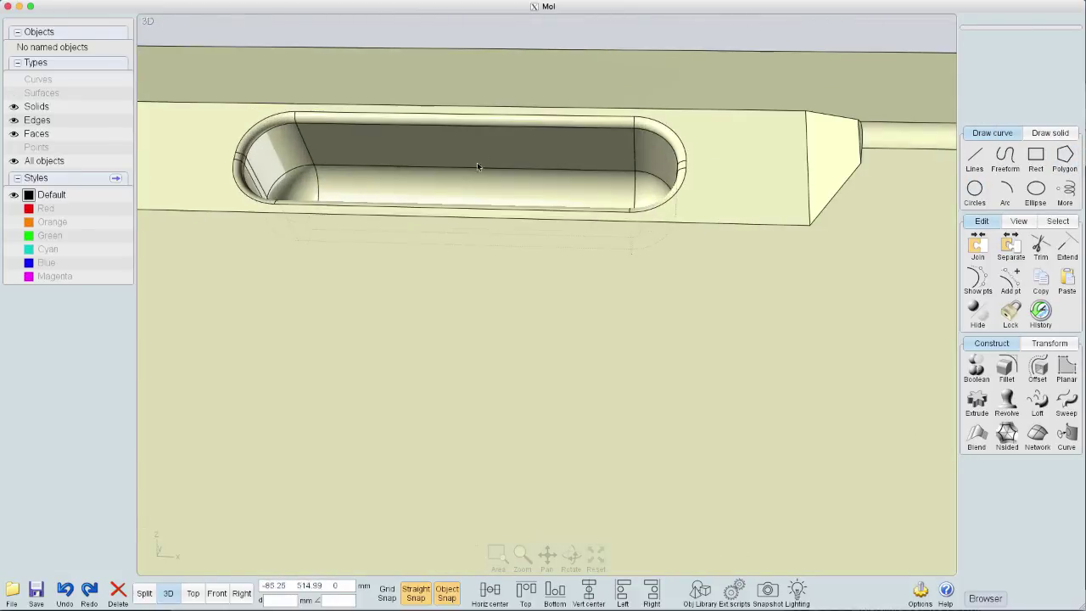
click(505, 124)
click(505, 125)
click(650, 137)
scroll(648, 174, up, 2)
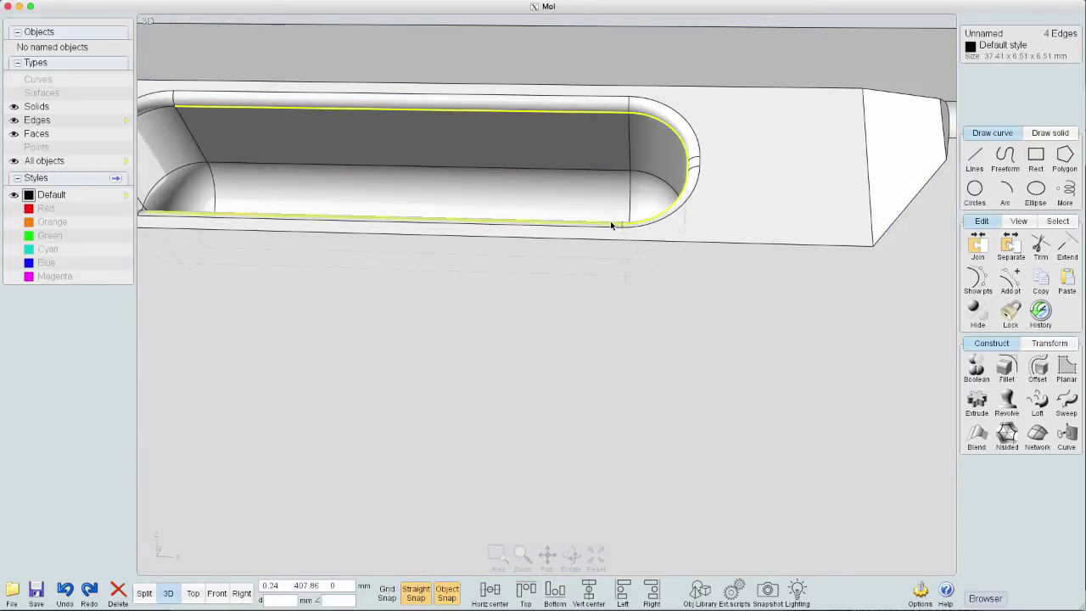
click(521, 222)
click(424, 172)
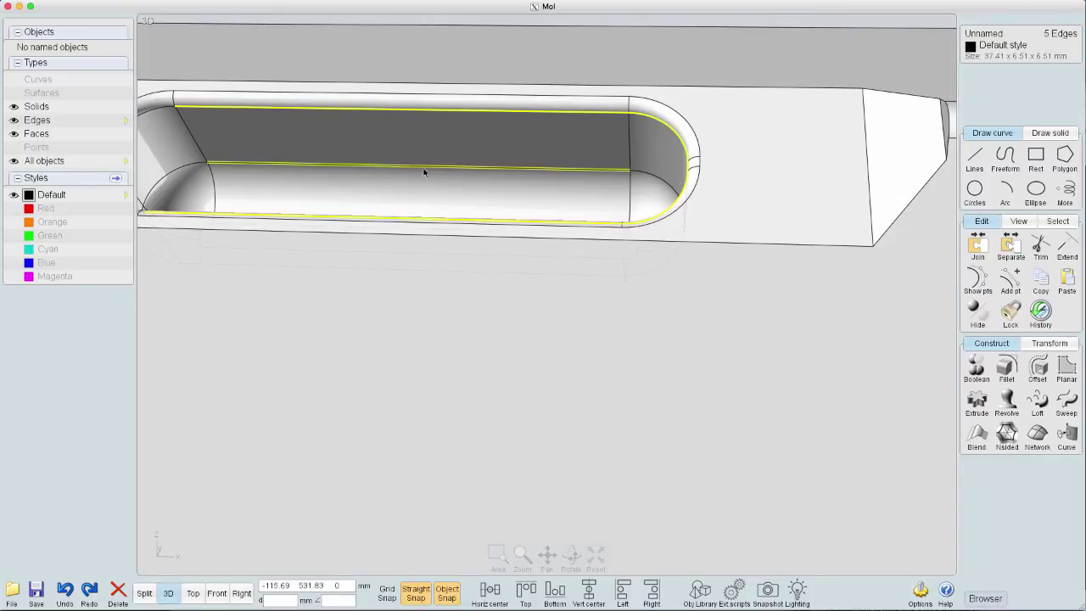
right_drag(424, 173, 521, 217)
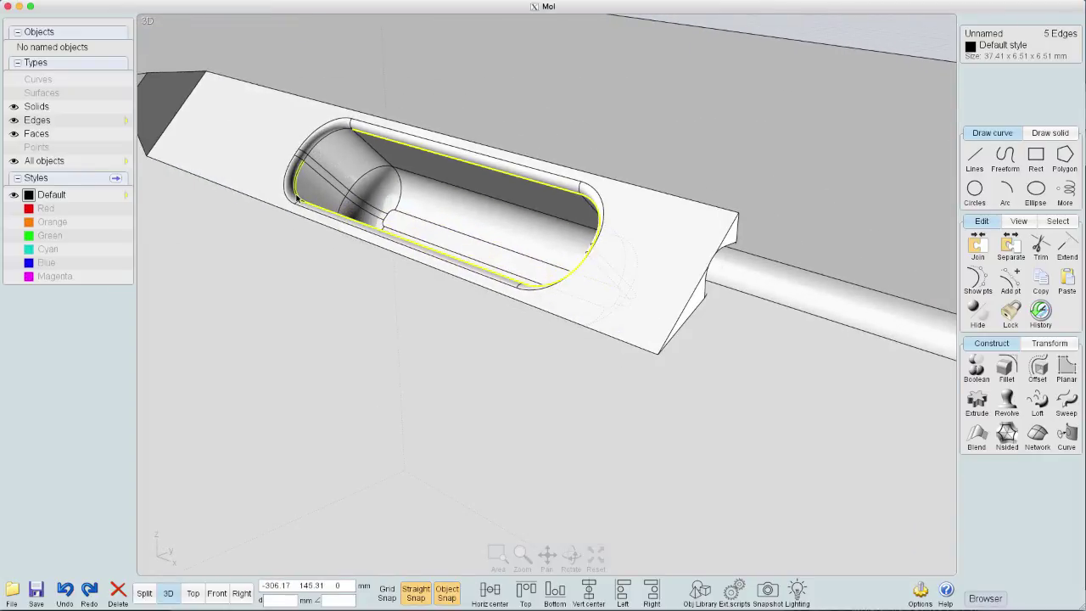
click(308, 155)
click(315, 148)
scroll(416, 164, down, 2)
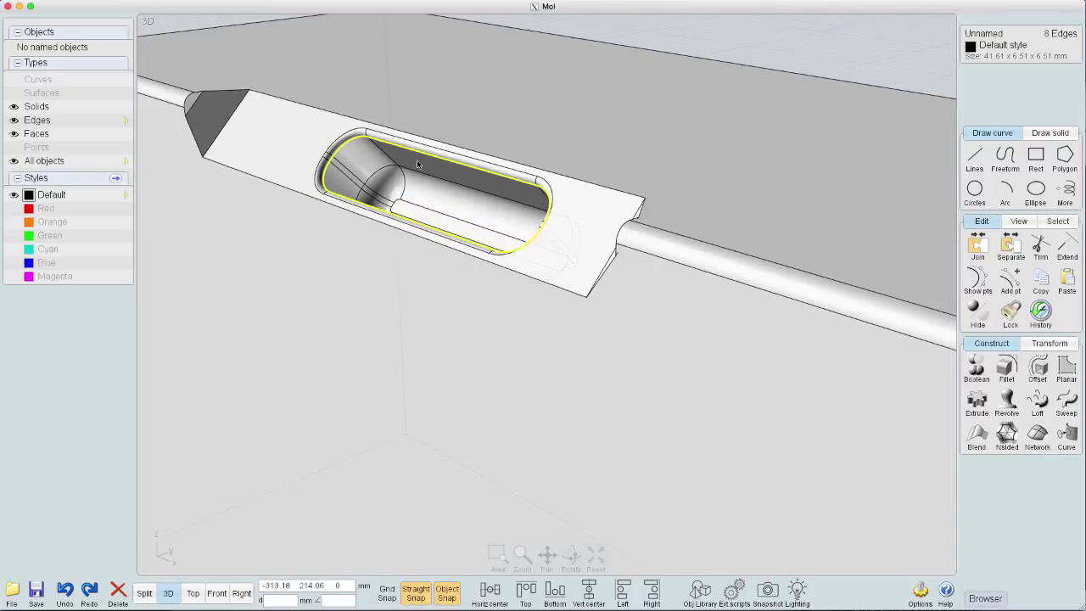
click(597, 555)
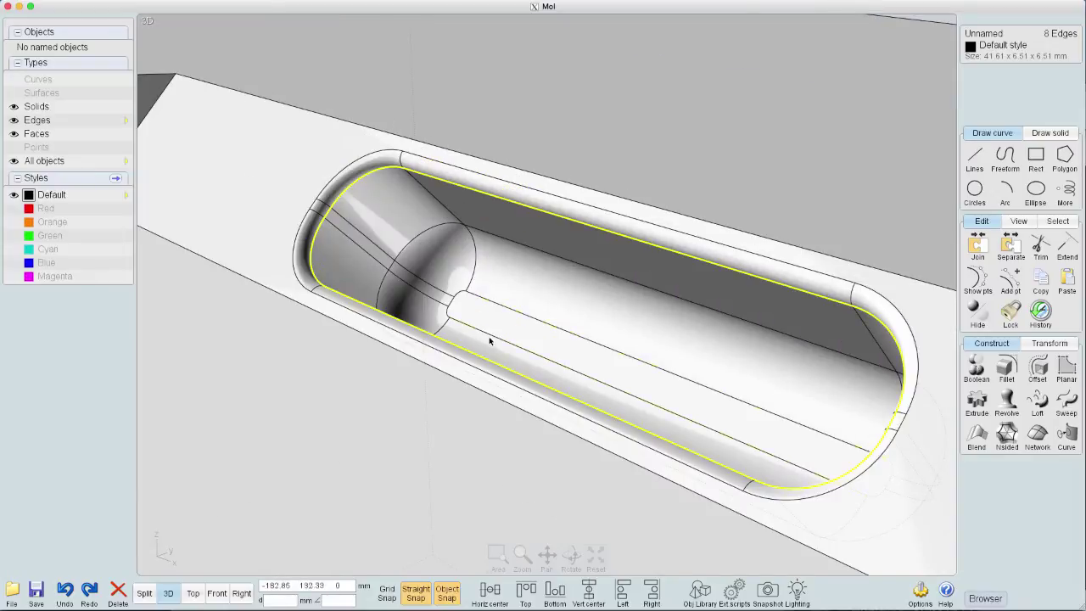
right_drag(489, 341, 697, 313)
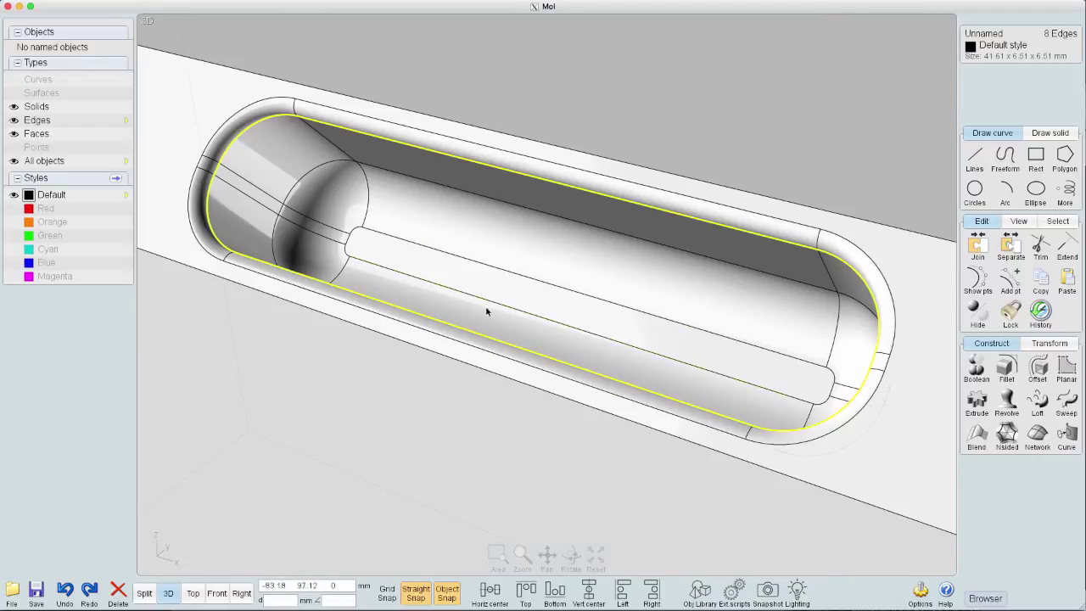
key(e)
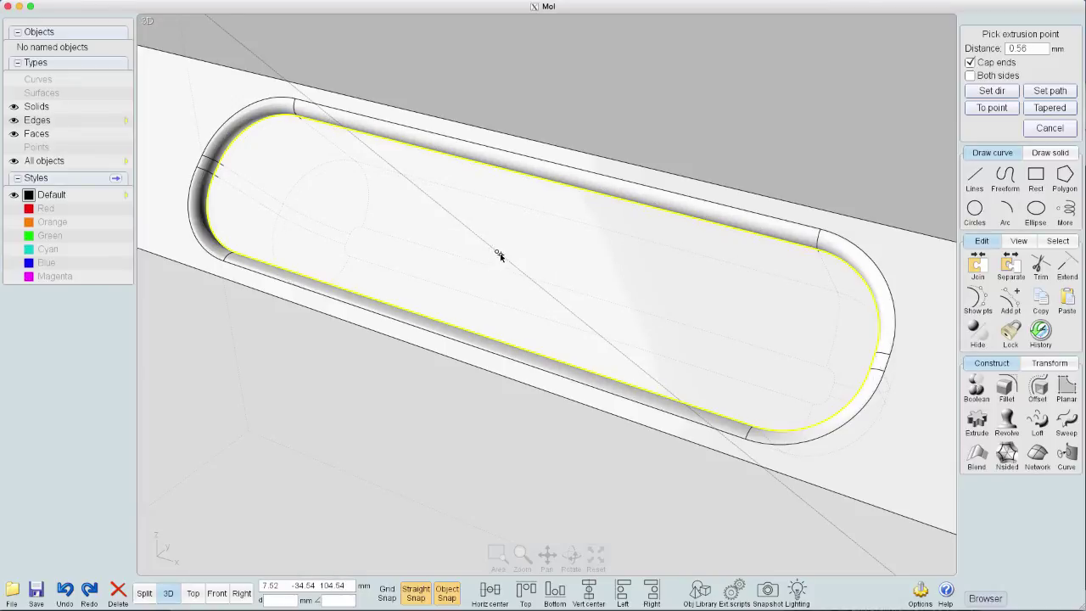
right_drag(516, 269, 568, 154)
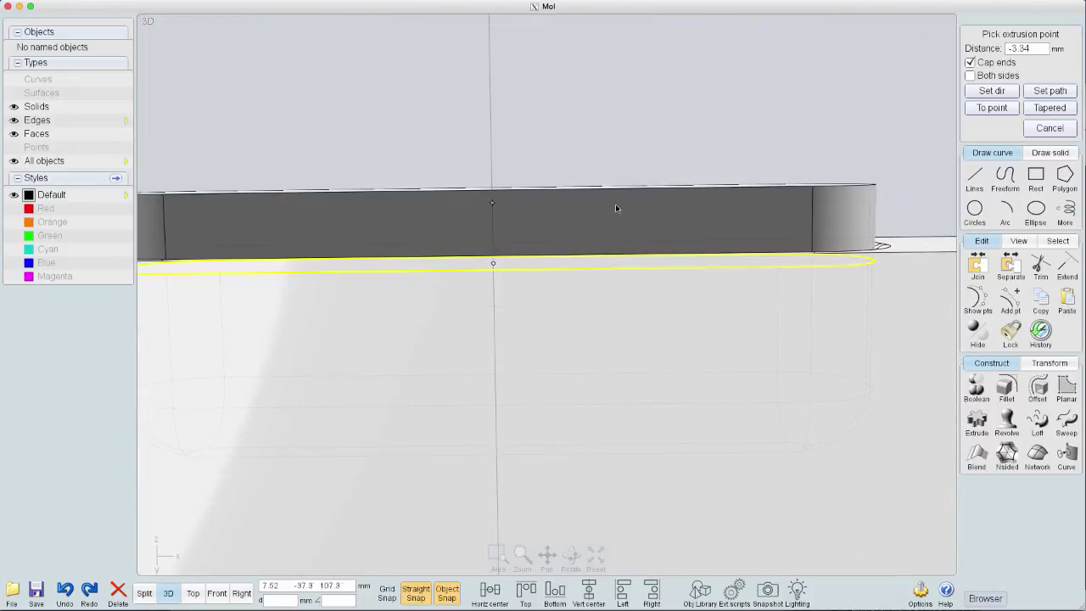
click(645, 273)
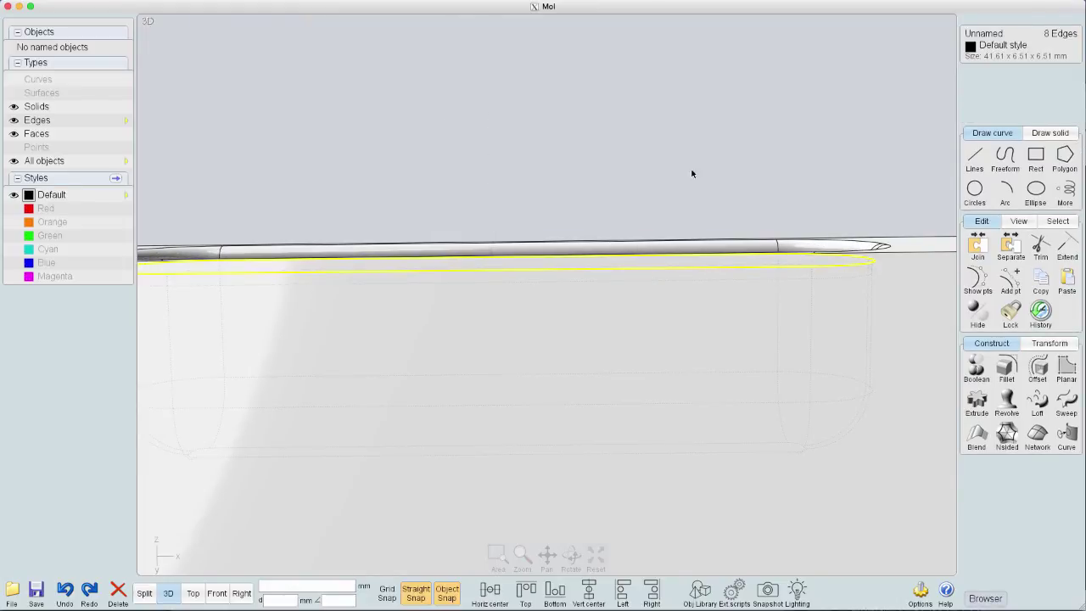
Assign the Red style to the thin insert solid in the pocket and deselect it.
right_drag(693, 170, 633, 240)
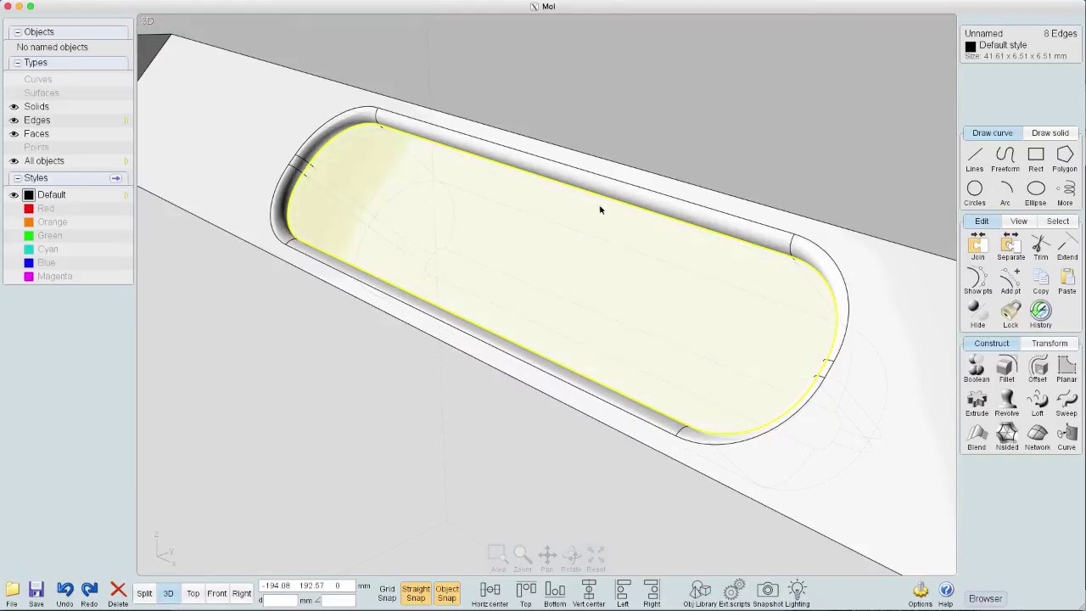
click(631, 207)
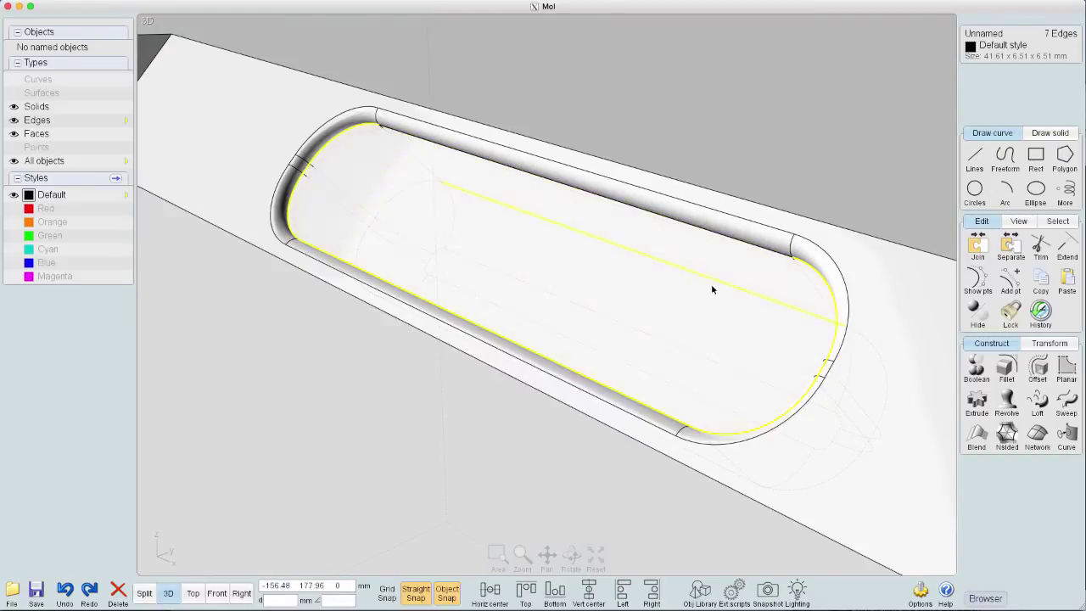
click(431, 377)
click(521, 264)
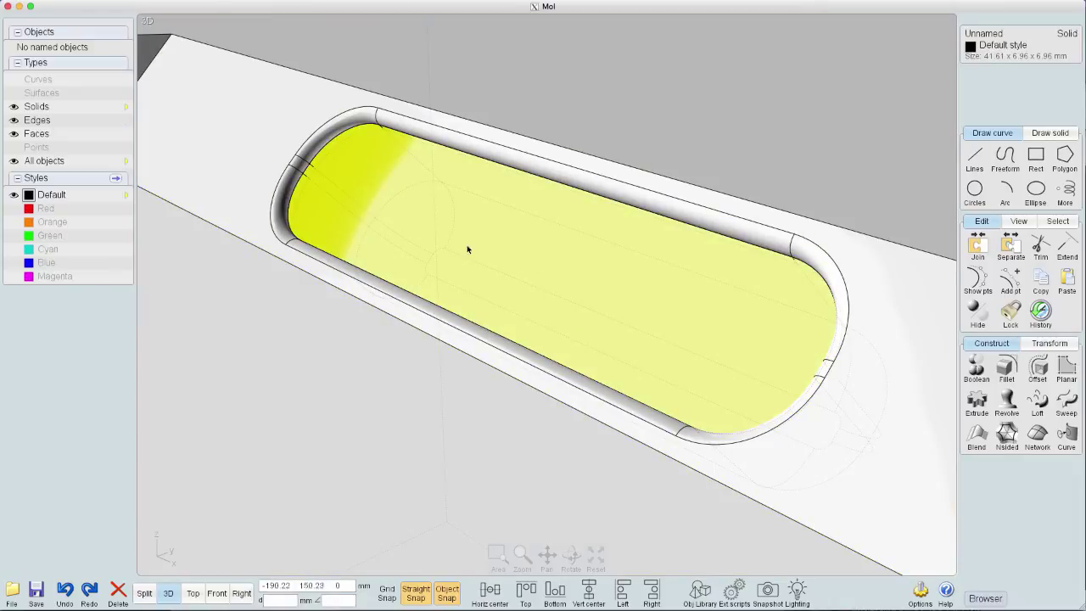
click(36, 210)
scroll(582, 226, down, 5)
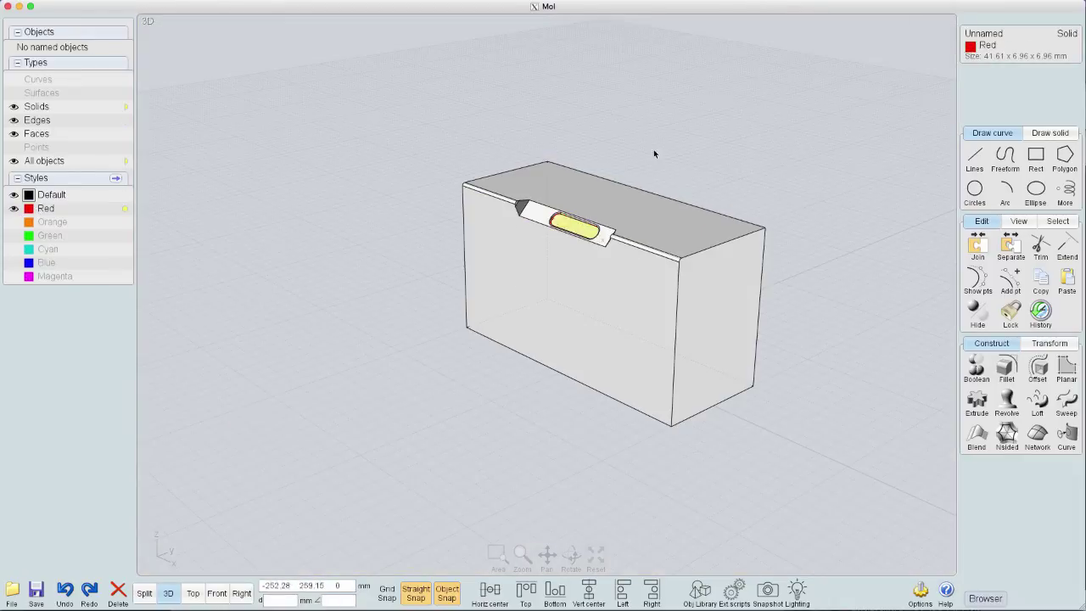
key(Escape)
Fillet the two edges where the slanted face meets the recess's angled end faces with a radius of 2 mm.
right_drag(654, 199, 761, 155)
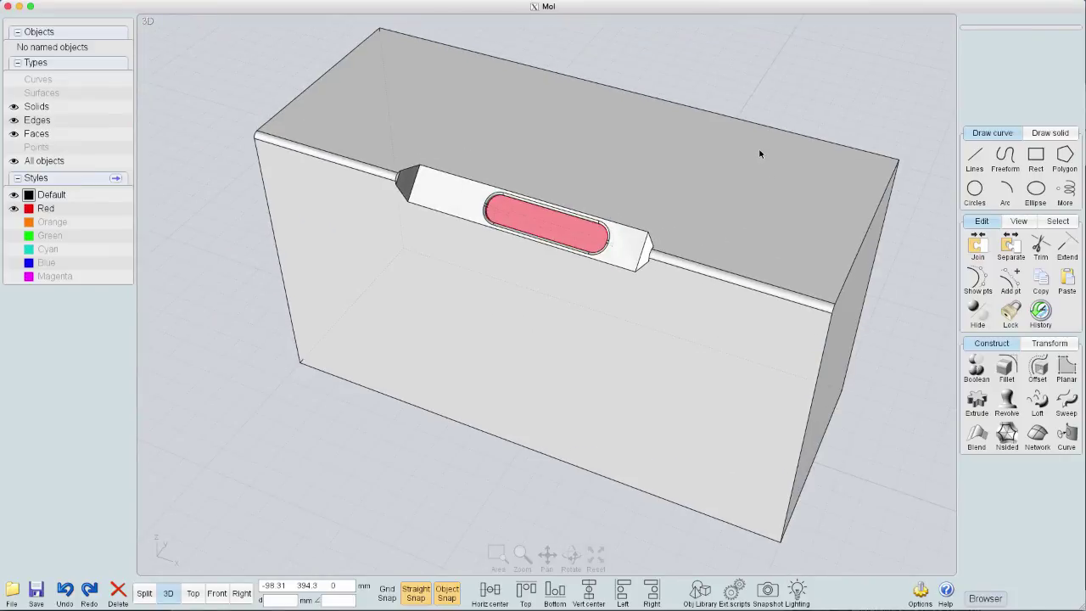
click(761, 233)
scroll(484, 200, up, 2)
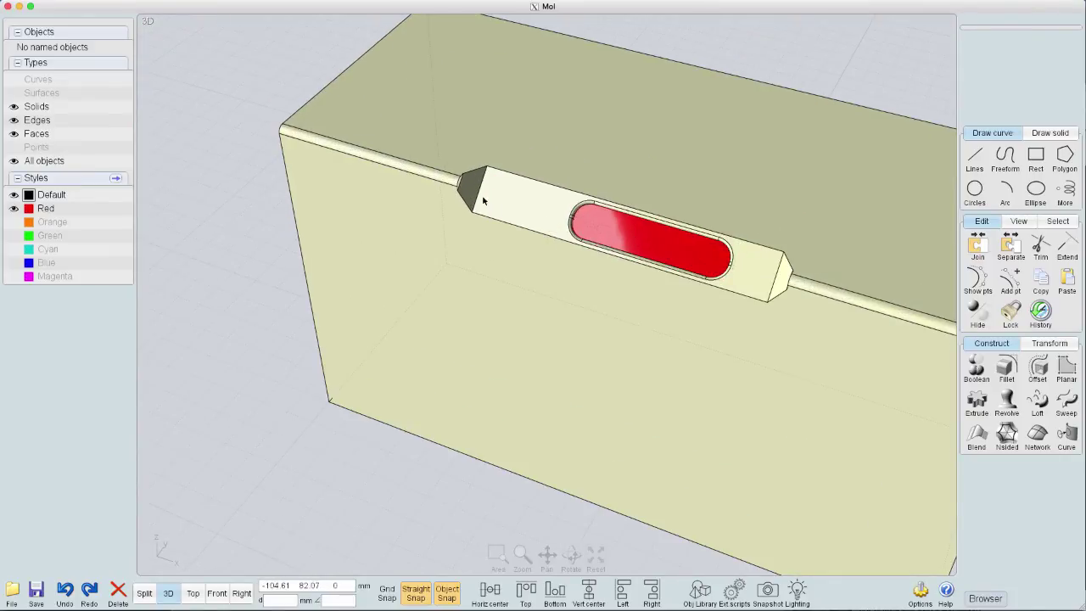
click(479, 195)
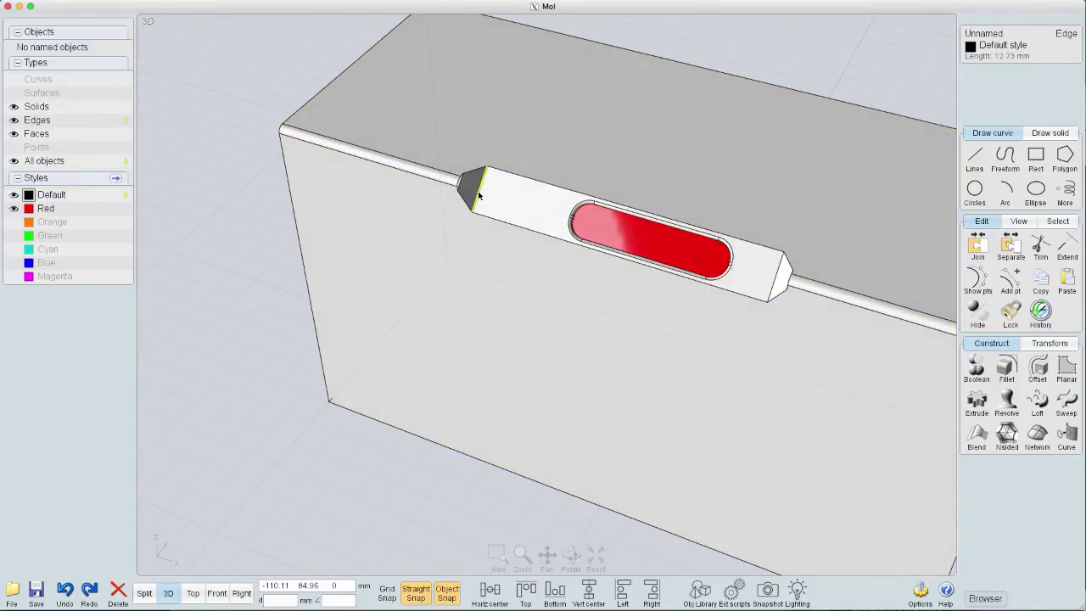
click(776, 272)
right_click(773, 271)
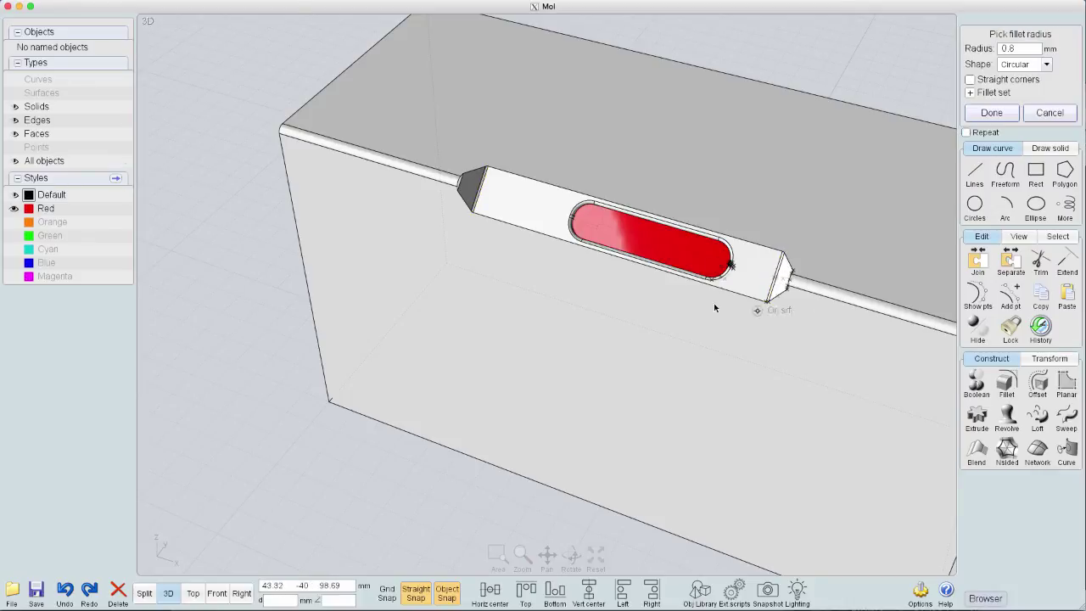
click(1025, 48)
click(1047, 130)
click(1055, 172)
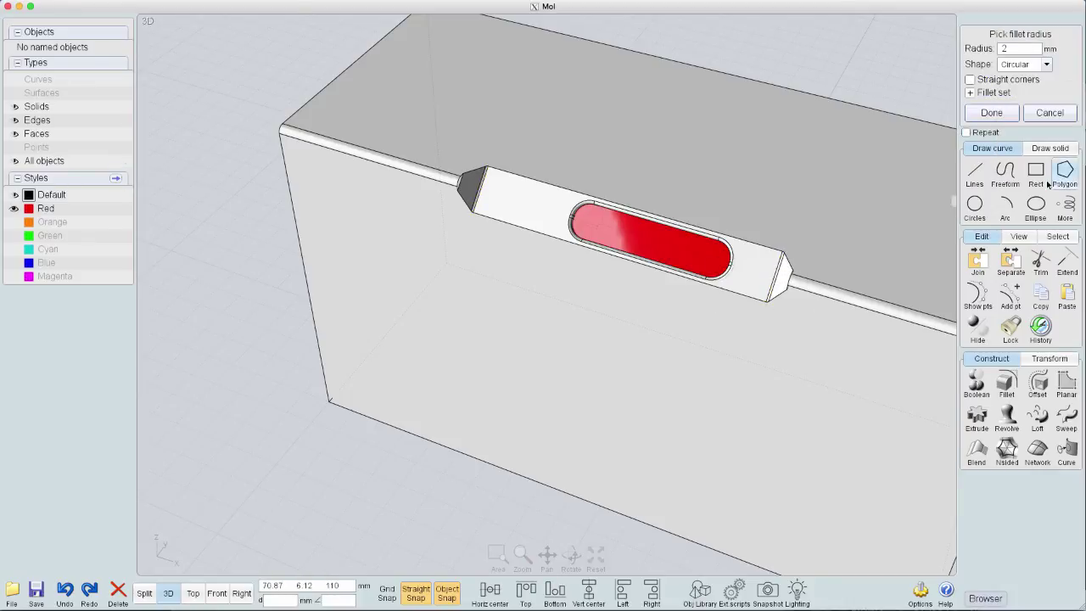
mouse_move(701, 218)
right_down()
mouse_move(773, 177)
mouse_move(695, 218)
right_up()
click(1014, 115)
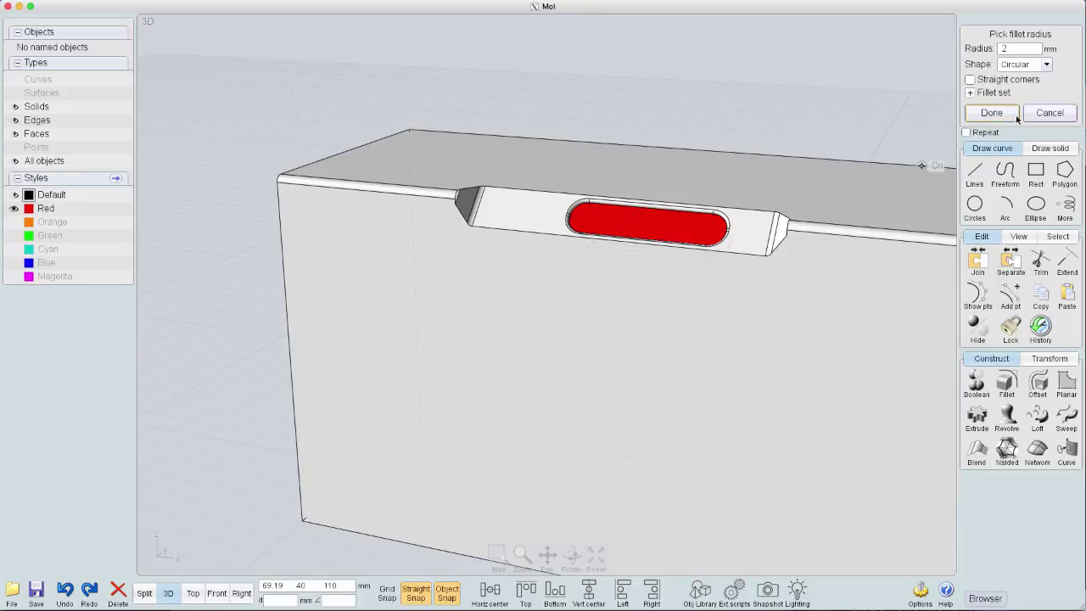
drag(853, 181, 783, 290)
scroll(807, 256, down, 2)
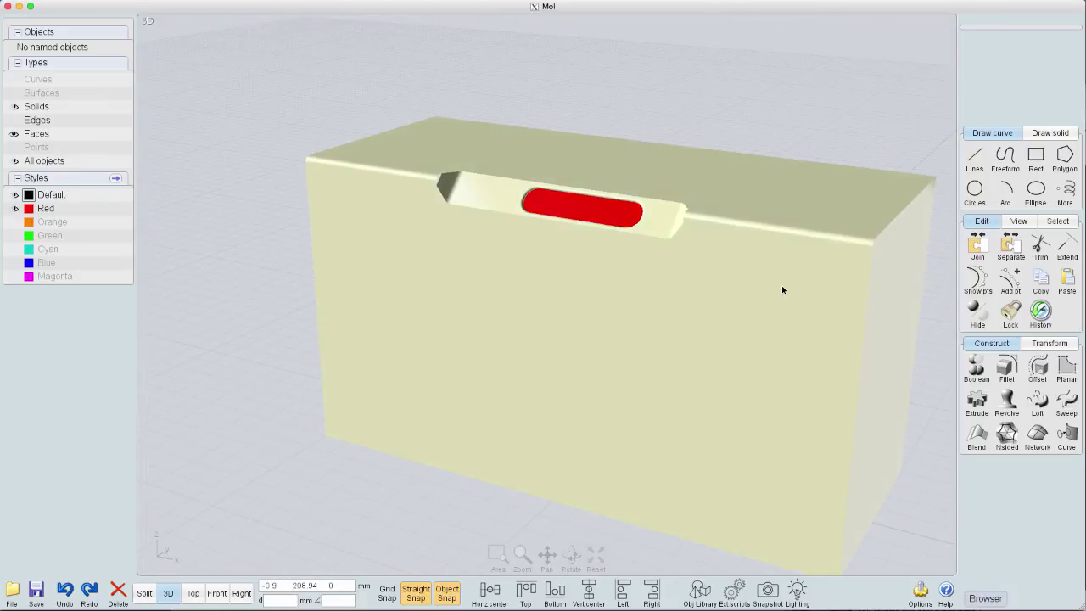